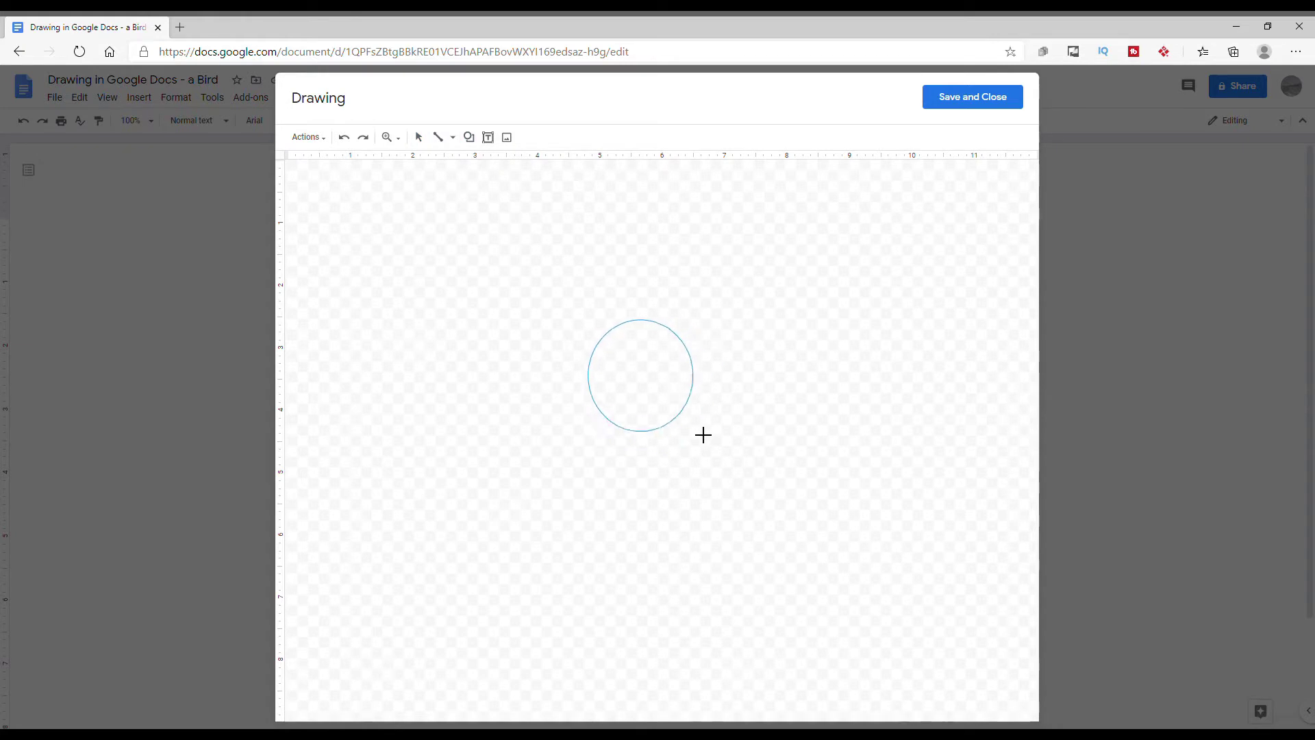
Give the large circle, the bird's head, a bright orange fill and a matching orange outline.
{"action": "left_click", "coordinate": [531, 137]}
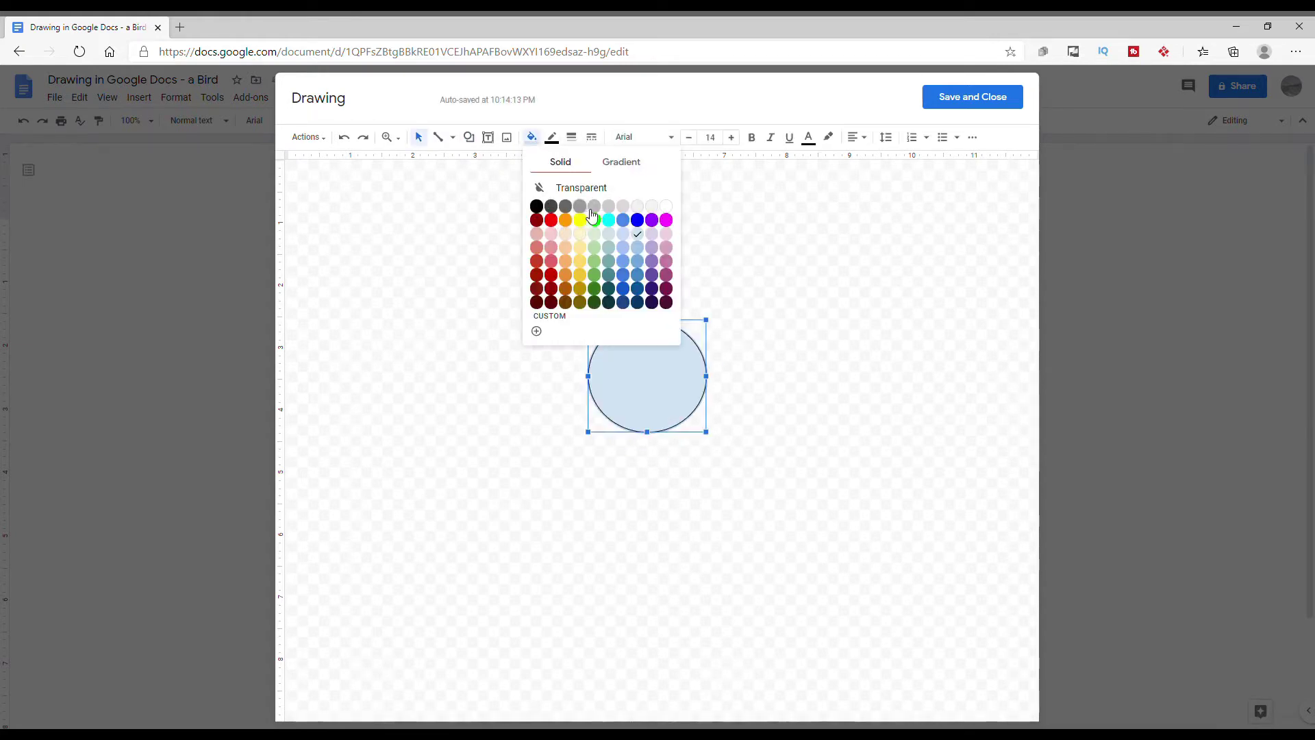
{"action": "left_click", "coordinate": [574, 267]}
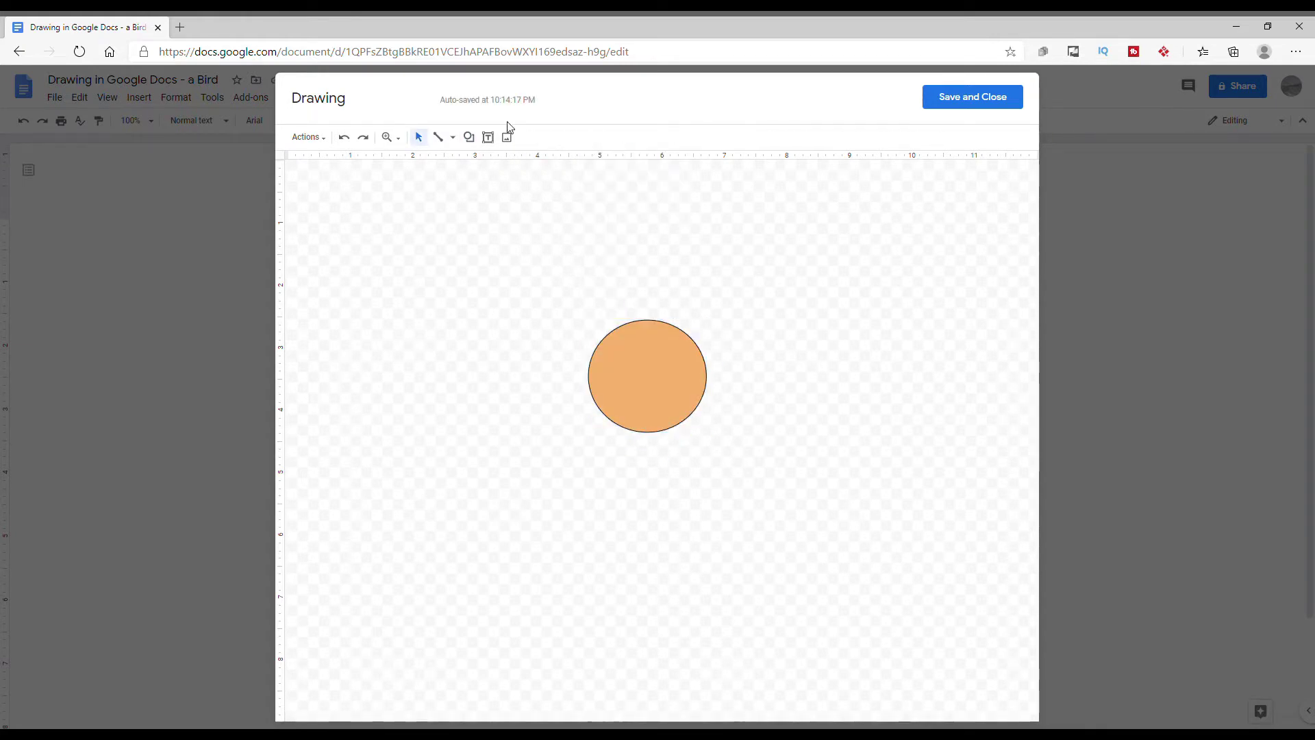
{"action": "left_click", "coordinate": [551, 137]}
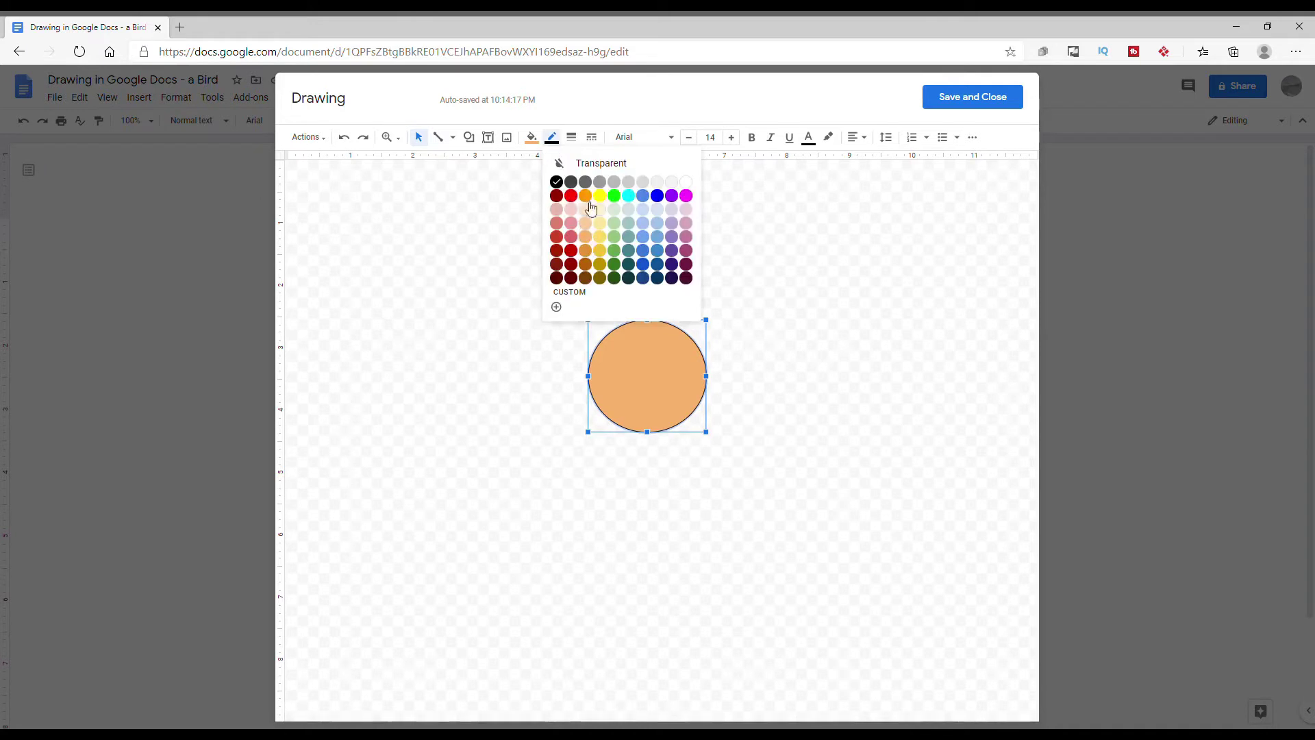
{"action": "left_click", "coordinate": [591, 207]}
{"action": "left_click", "coordinate": [532, 137]}
{"action": "left_click", "coordinate": [565, 221]}
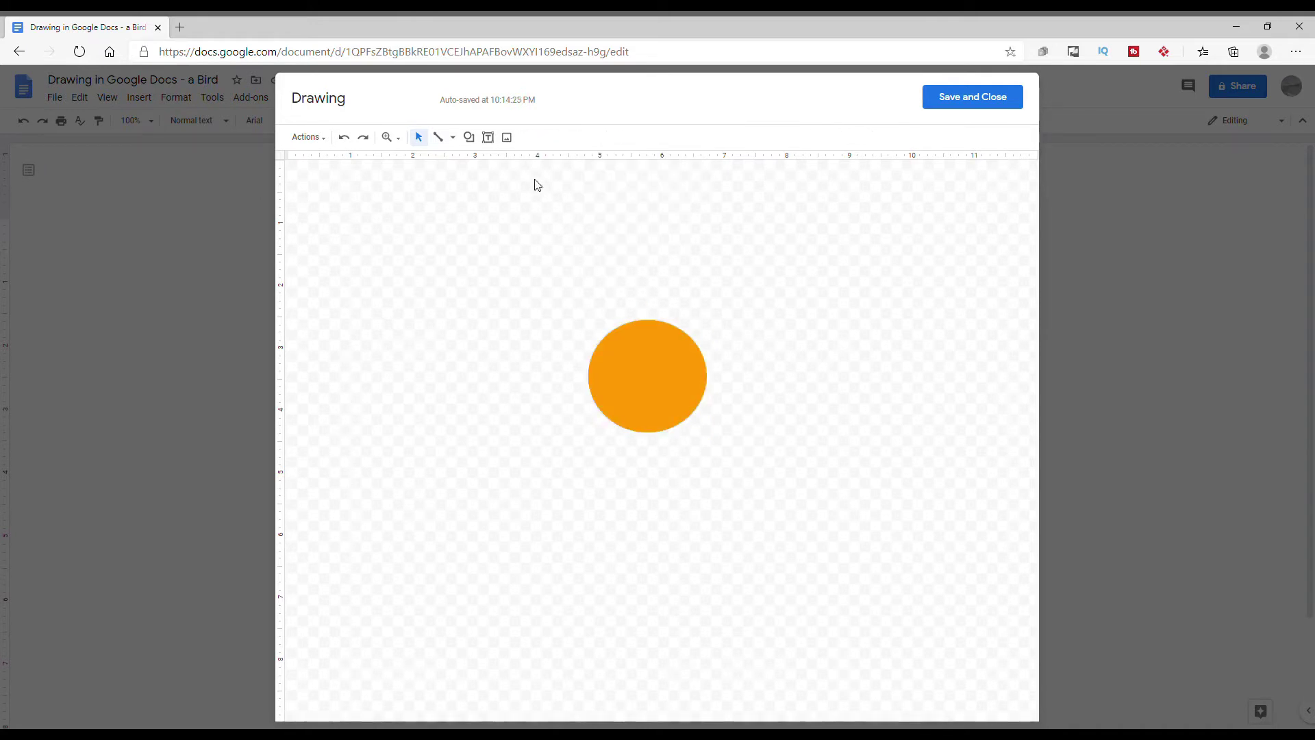
Draw a smaller circle on the right half of the head for the eye and fill it white.
{"action": "left_click", "coordinate": [468, 137]}
{"action": "mouse_move", "coordinate": [500, 162]}
{"action": "left_click", "coordinate": [578, 188]}
{"action": "mouse_move", "coordinate": [614, 258]}
{"action": "left_mouse_down"}
{"action": "mouse_move", "coordinate": [609, 246]}
{"action": "mouse_move", "coordinate": [677, 389]}
{"action": "left_mouse_up"}
{"action": "left_click", "coordinate": [532, 137]}
{"action": "left_click", "coordinate": [672, 205]}
{"action": "left_click", "coordinate": [559, 194]}
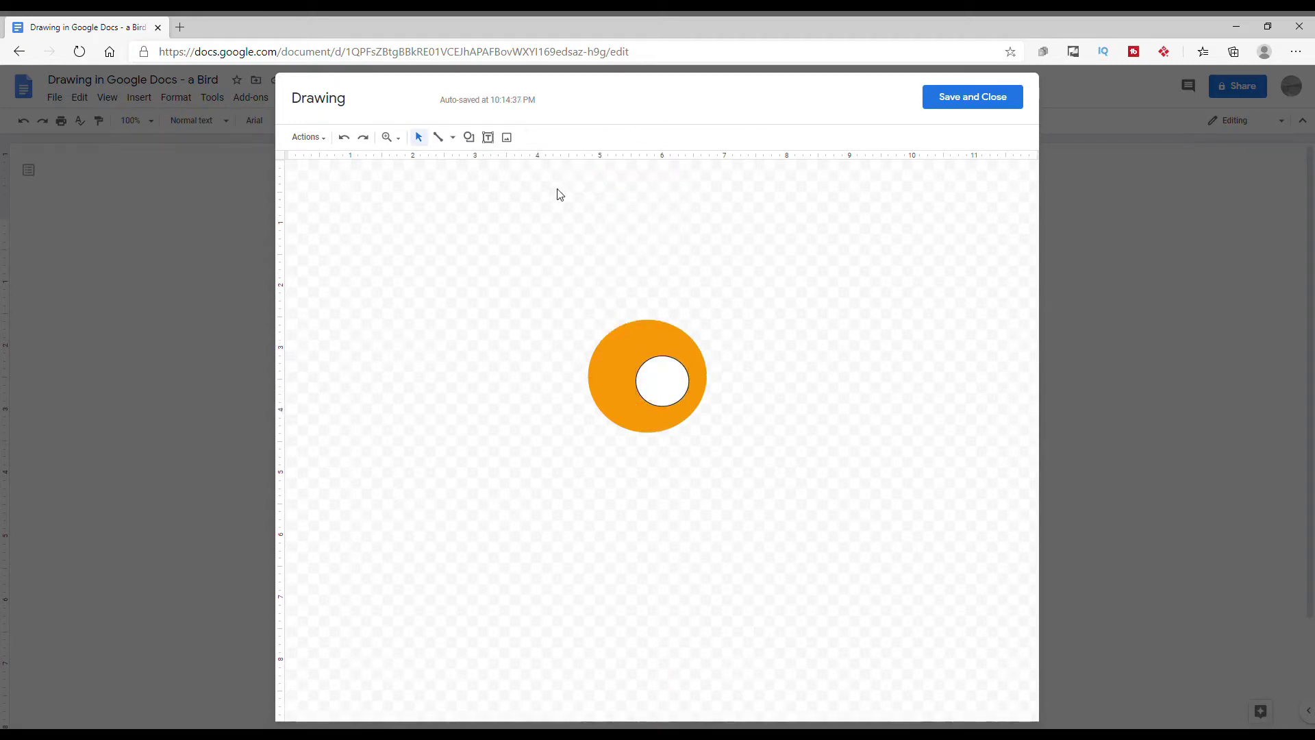
Draw a tiny circle at the lower right inside the white eye as the pupil and fill it black.
{"action": "left_click", "coordinate": [468, 137]}
{"action": "mouse_move", "coordinate": [492, 162]}
{"action": "left_click", "coordinate": [578, 187]}
{"action": "left_click_drag", "start_coordinate": [596, 263], "coordinate": [678, 398]}
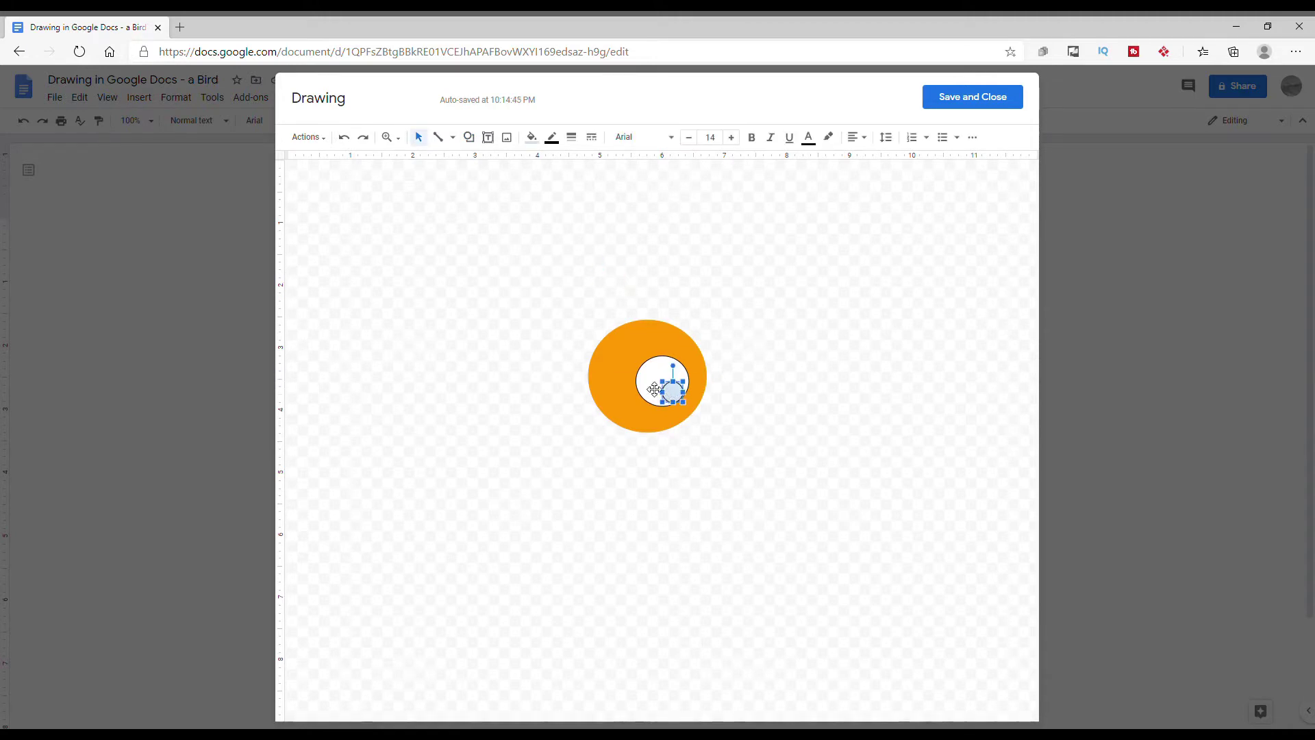
{"action": "left_click", "coordinate": [531, 137]}
{"action": "left_click", "coordinate": [542, 205]}
{"action": "left_click", "coordinate": [737, 292]}
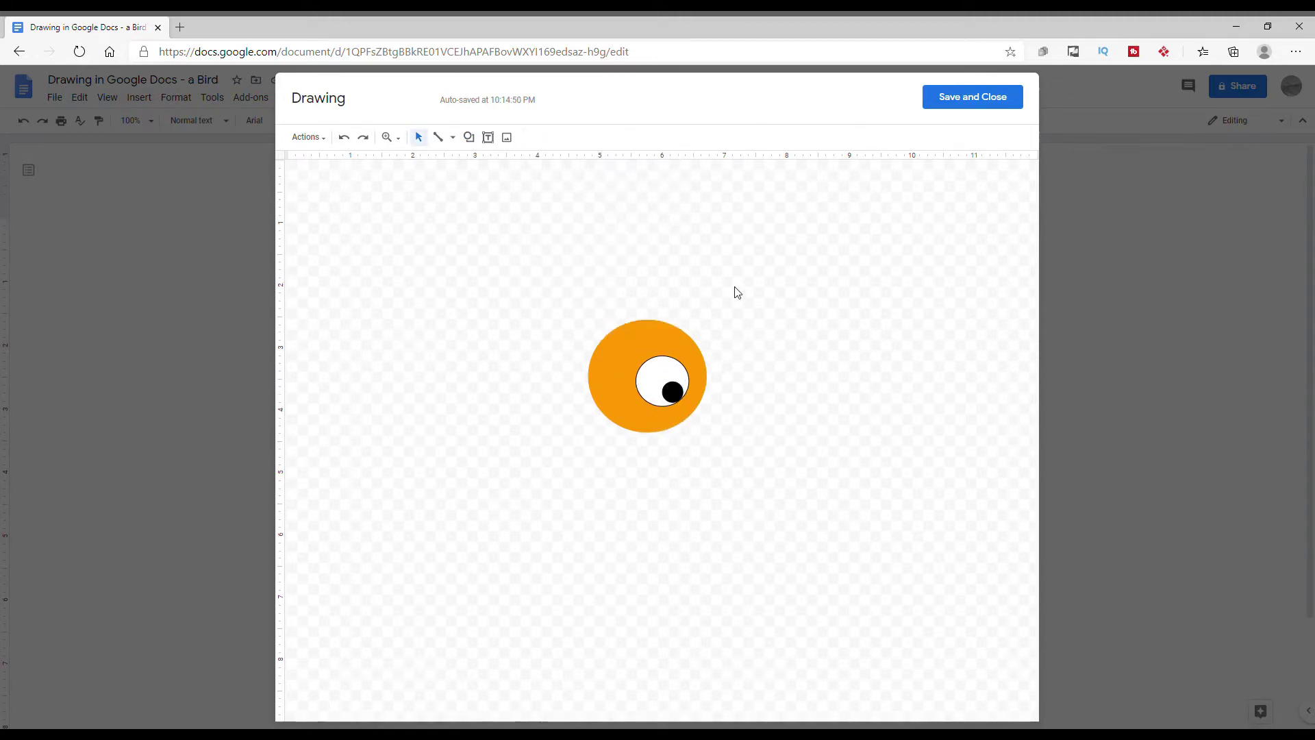
Draw a triangular beak, rotate it to point down and right at the head's lower-right edge, and send it behind the head.
{"action": "left_click", "coordinate": [469, 137]}
{"action": "mouse_move", "coordinate": [548, 170]}
{"action": "left_click", "coordinate": [714, 259]}
{"action": "left_click_drag", "start_coordinate": [732, 402], "coordinate": [740, 466]}
{"action": "left_click", "coordinate": [769, 329]}
{"action": "left_click", "coordinate": [762, 385]}
{"action": "right_click", "coordinate": [687, 414]}
{"action": "mouse_move", "coordinate": [715, 600]}
{"action": "left_click", "coordinate": [639, 668]}
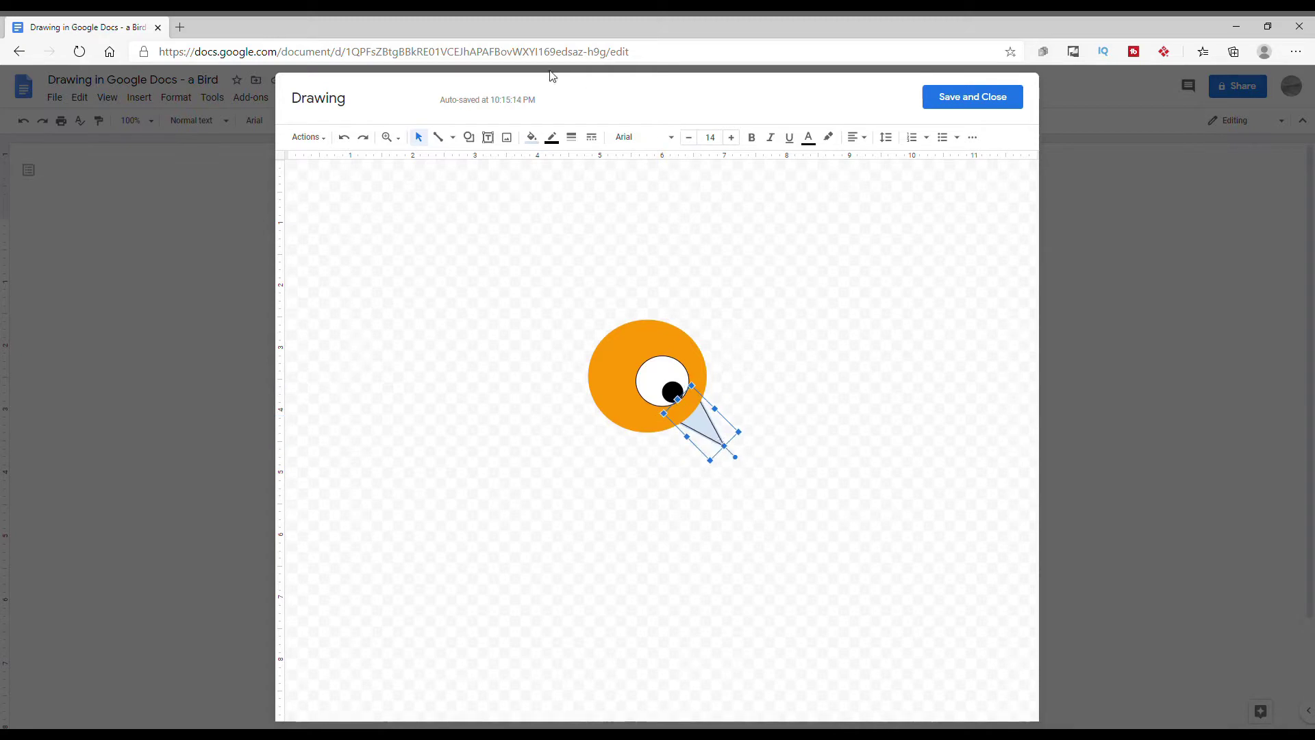
Give the beak a yellow fill and a matching yellow outline, and nudge it against the head.
{"action": "left_click", "coordinate": [531, 137]}
{"action": "left_click", "coordinate": [577, 220]}
{"action": "left_click", "coordinate": [798, 462]}
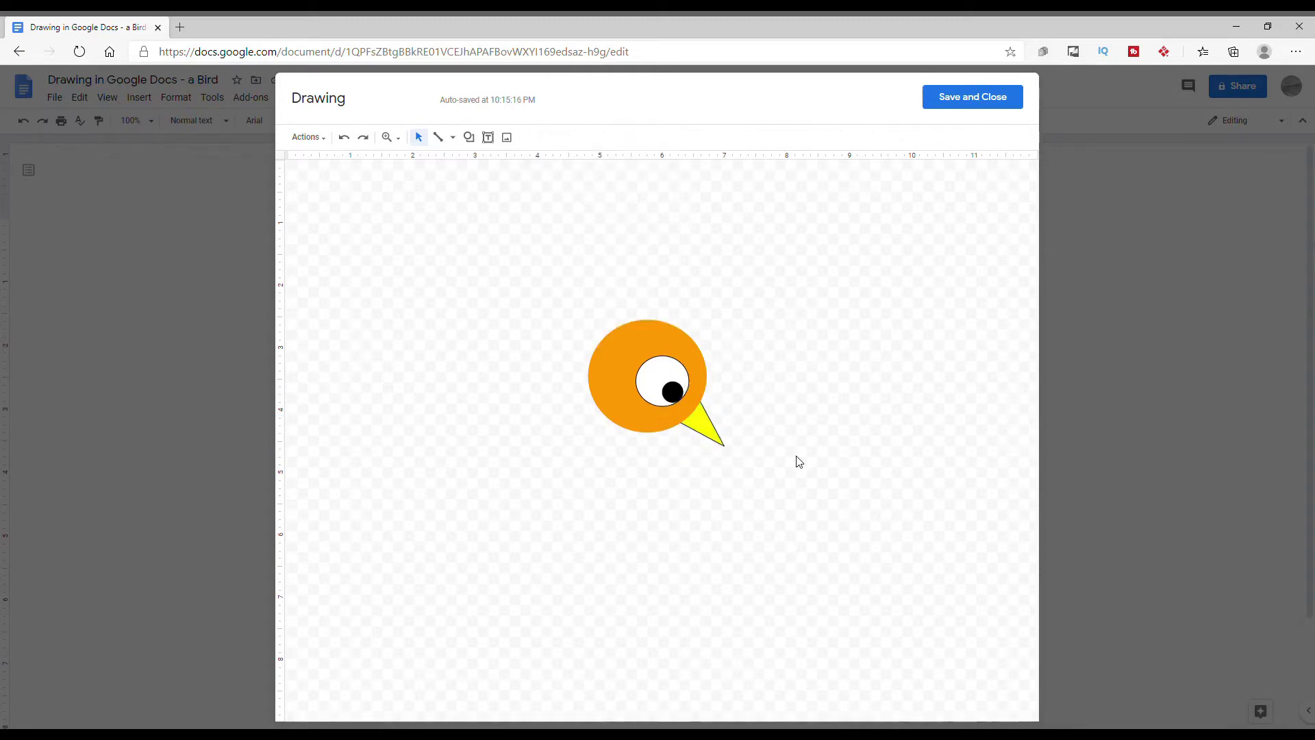
{"action": "left_click", "coordinate": [714, 434]}
{"action": "left_click_drag", "start_coordinate": [703, 430], "coordinate": [703, 427]}
{"action": "left_click", "coordinate": [886, 456]}
{"action": "left_click", "coordinate": [706, 424]}
{"action": "left_click", "coordinate": [534, 138]}
{"action": "left_click", "coordinate": [613, 198]}
{"action": "left_click", "coordinate": [759, 266]}
Draw a narrow vertical ellipse as the neck and place it over the head's lower-left edge.
{"action": "left_click", "coordinate": [468, 137]}
{"action": "mouse_move", "coordinate": [500, 161]}
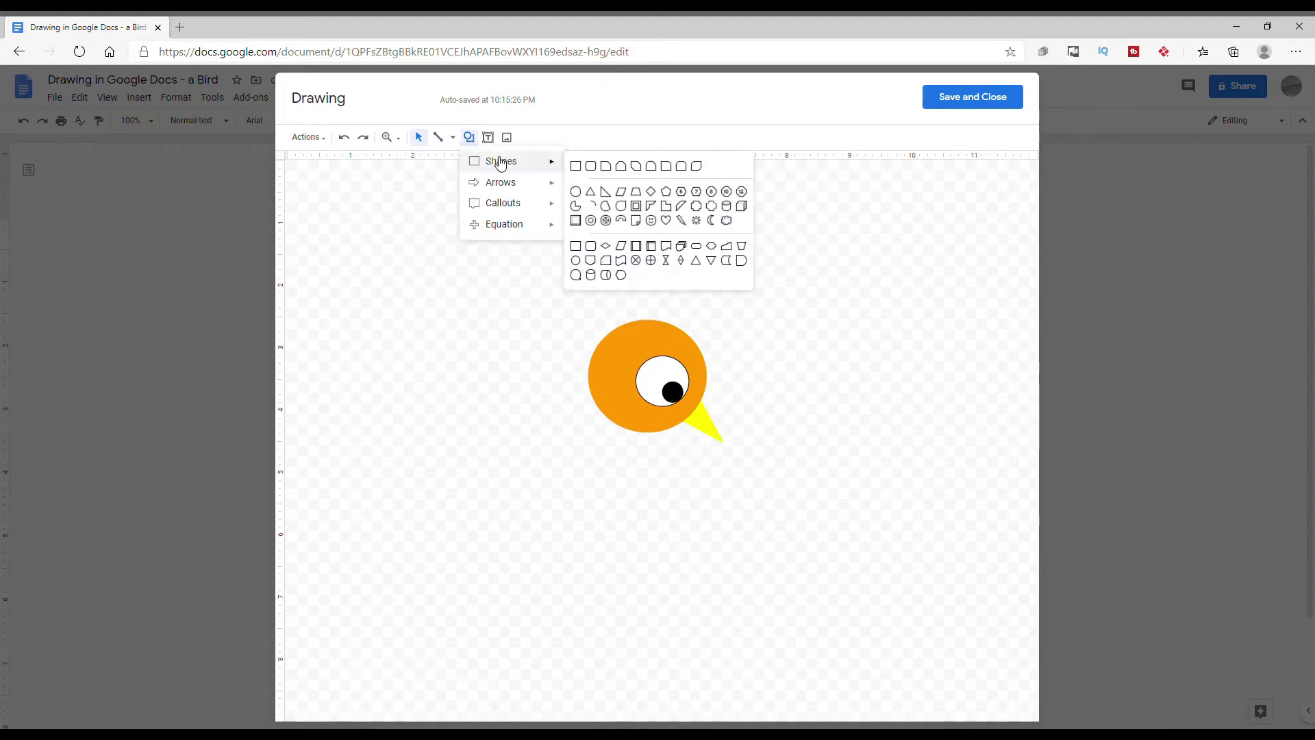
{"action": "left_click", "coordinate": [576, 192]}
{"action": "left_click_drag", "start_coordinate": [699, 508], "coordinate": [710, 560]}
{"action": "left_click_drag", "start_coordinate": [698, 532], "coordinate": [626, 444]}
Give the neck ellipse an orange fill and a matching orange outline.
{"action": "left_click", "coordinate": [532, 137]}
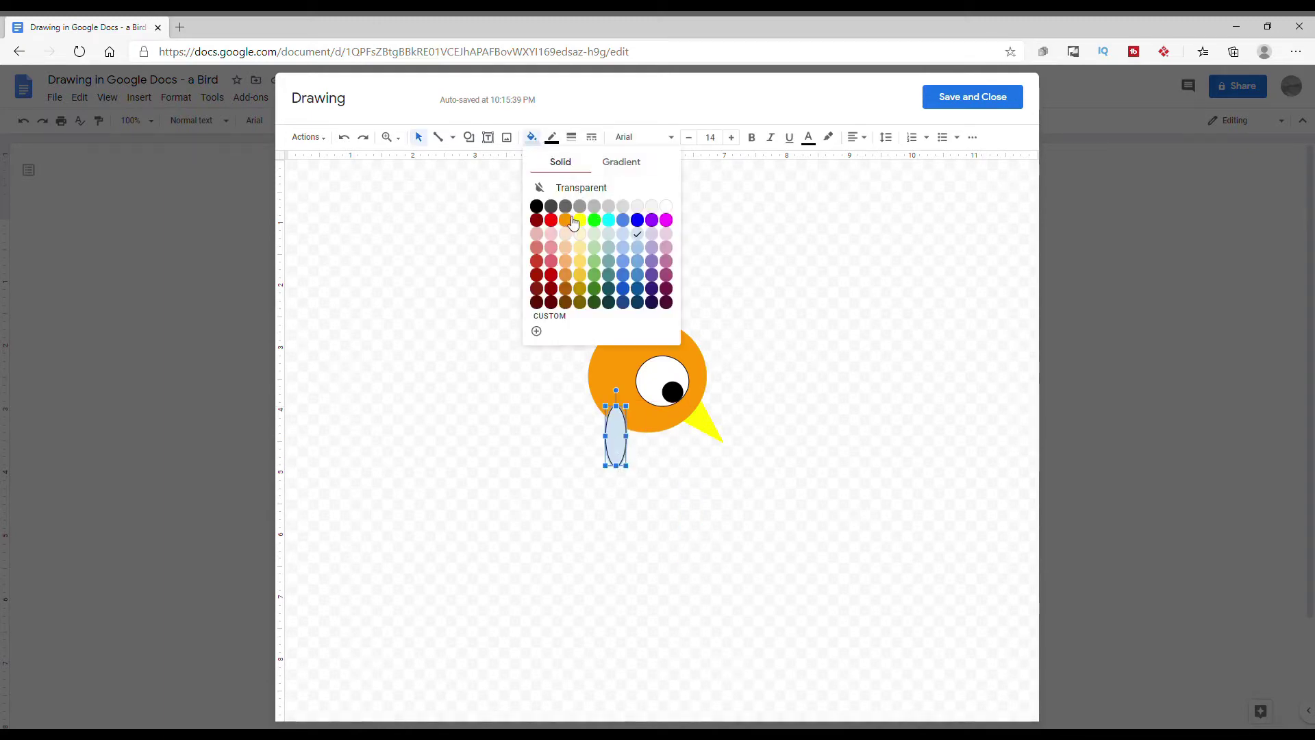
{"action": "left_click", "coordinate": [565, 219]}
{"action": "left_click", "coordinate": [552, 137]}
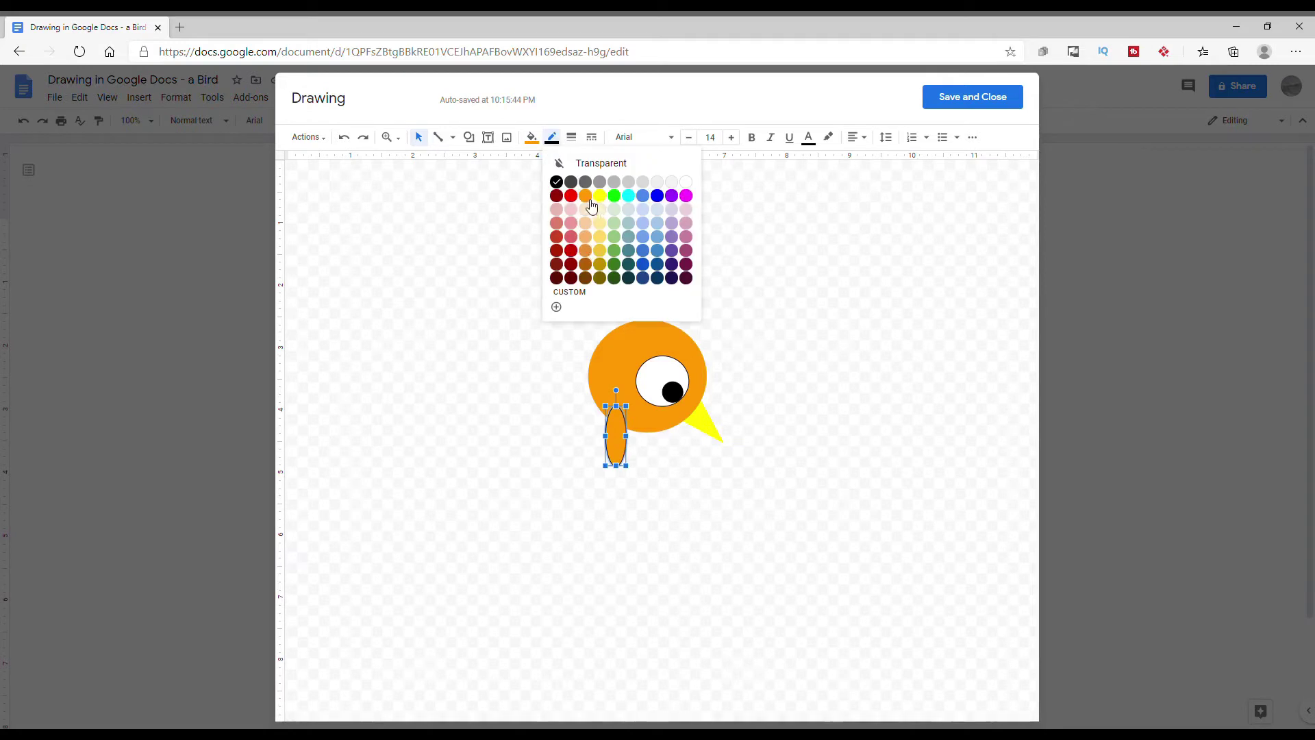
{"action": "left_click", "coordinate": [589, 206]}
{"action": "left_click", "coordinate": [734, 514]}
Tilt the neck so it slopes down and left from the head, shift it slightly right, and lengthen its lower end.
{"action": "left_click", "coordinate": [620, 445]}
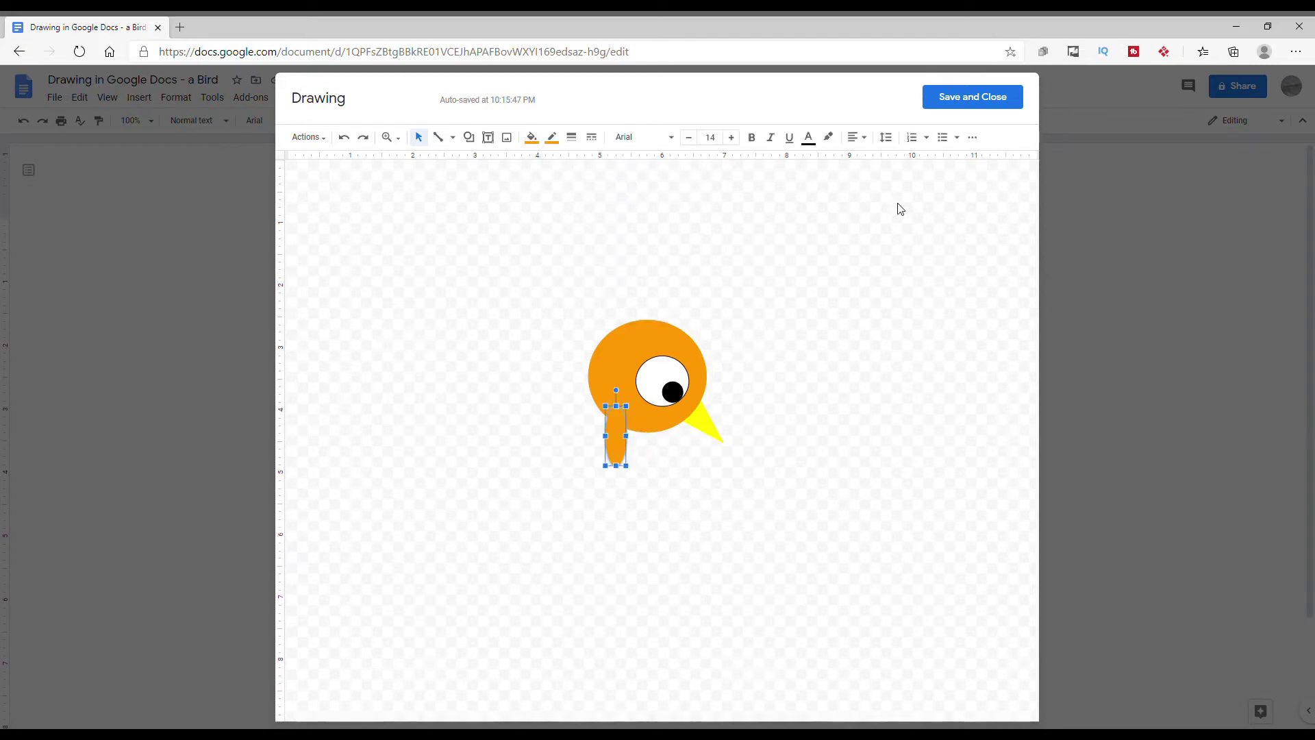
{"action": "left_click_drag", "start_coordinate": [616, 389], "coordinate": [649, 396]}
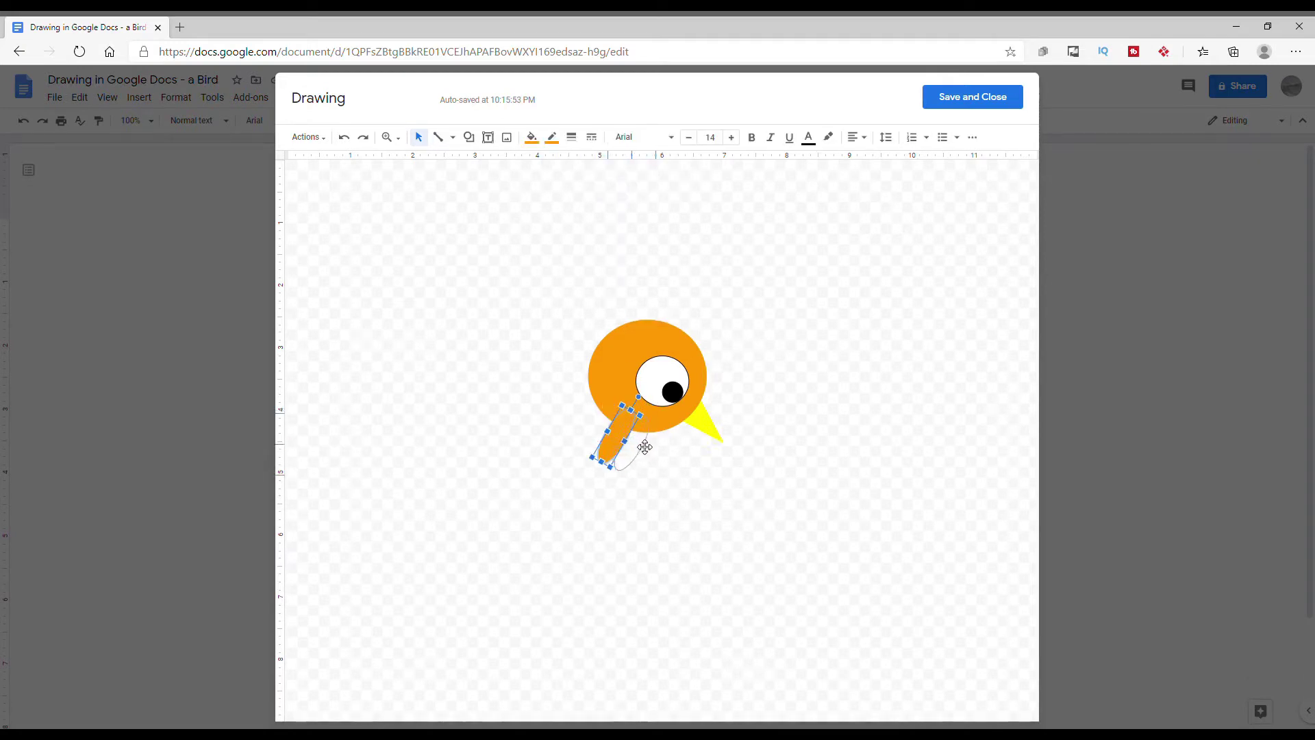
{"action": "left_click", "coordinate": [653, 437]}
{"action": "left_click", "coordinate": [625, 460]}
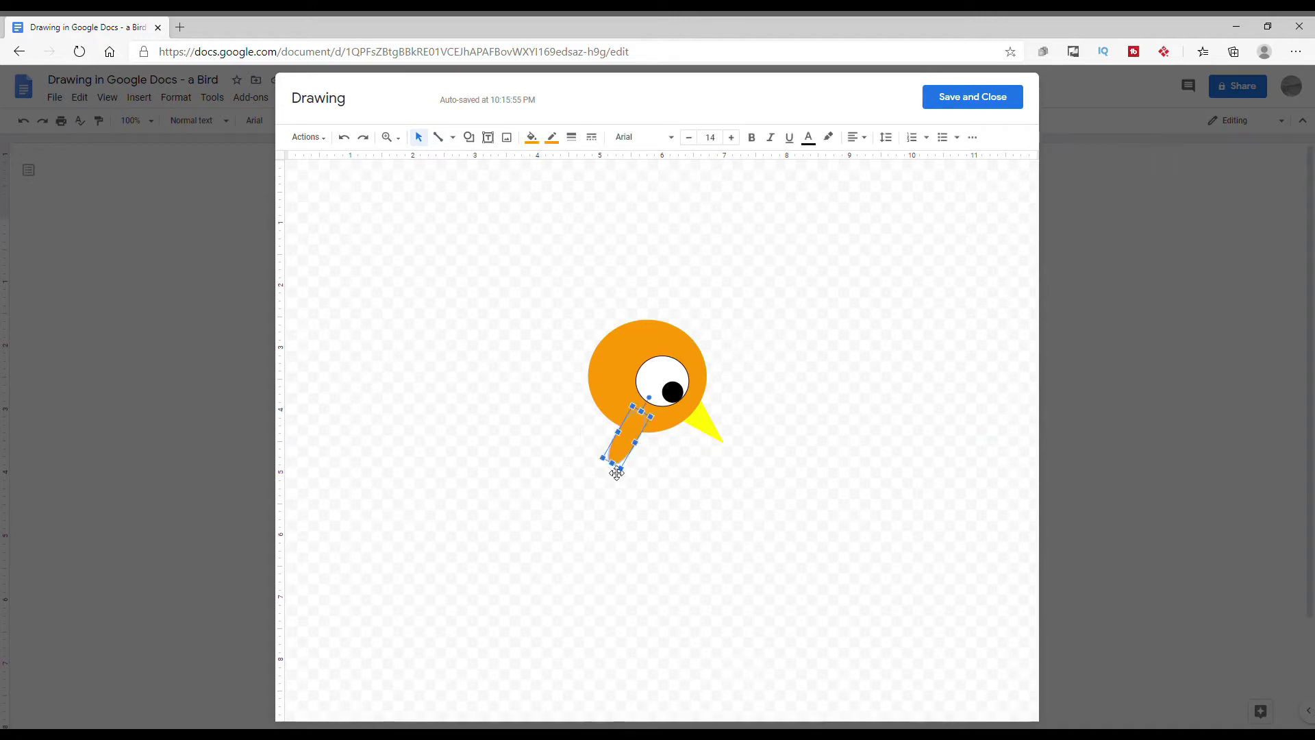
{"action": "left_click_drag", "start_coordinate": [606, 489], "coordinate": [605, 488]}
{"action": "left_click", "coordinate": [678, 228]}
Draw a chord shape as the body, rotate it so its flat side faces up, and place it at the neck's lower end.
{"action": "left_click", "coordinate": [469, 137]}
{"action": "mouse_move", "coordinate": [520, 162]}
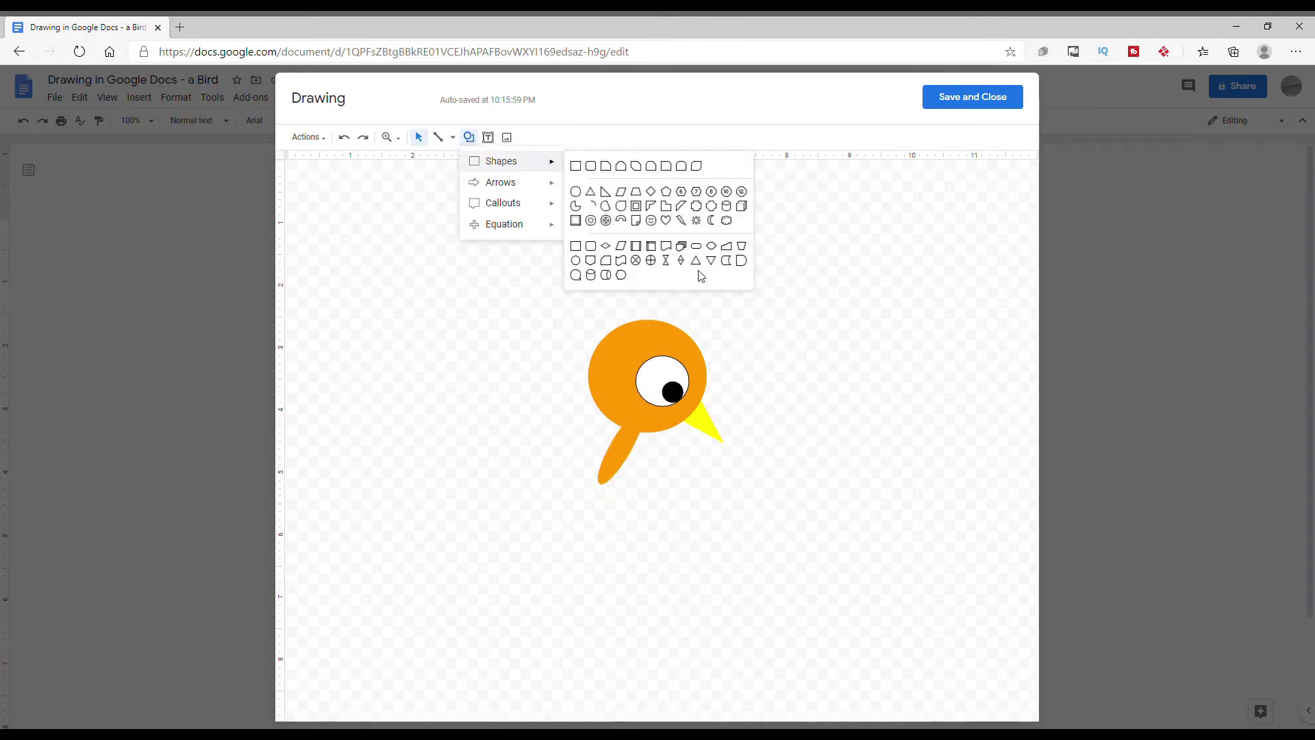
{"action": "left_click", "coordinate": [605, 205]}
{"action": "mouse_move", "coordinate": [509, 519]}
{"action": "left_mouse_down"}
{"action": "mouse_move", "coordinate": [696, 604]}
{"action": "mouse_move", "coordinate": [649, 669]}
{"action": "mouse_move", "coordinate": [684, 681]}
{"action": "mouse_move", "coordinate": [676, 672]}
{"action": "left_mouse_up"}
{"action": "left_click_drag", "start_coordinate": [594, 521], "coordinate": [522, 622]}
{"action": "left_click_drag", "start_coordinate": [629, 584], "coordinate": [605, 533]}
{"action": "left_click_drag", "start_coordinate": [586, 625], "coordinate": [566, 560]}
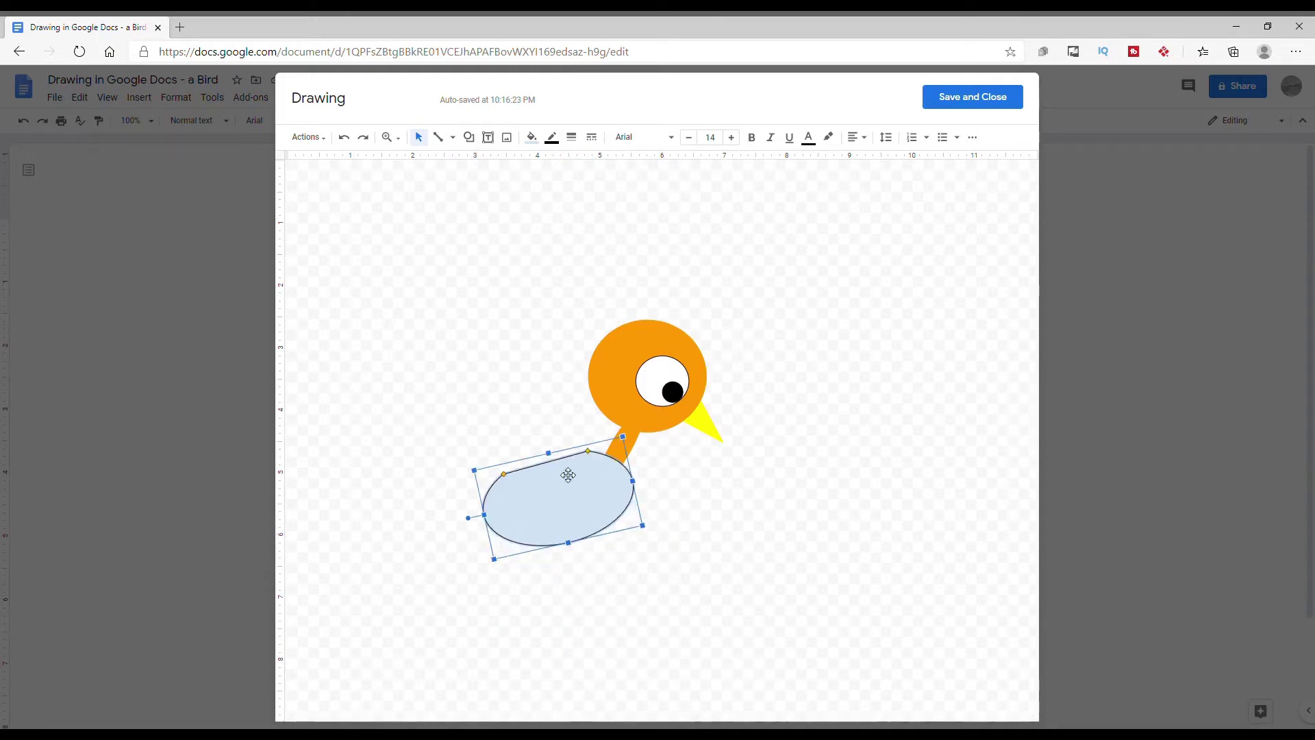
{"action": "left_click_drag", "start_coordinate": [567, 480], "coordinate": [602, 512]}
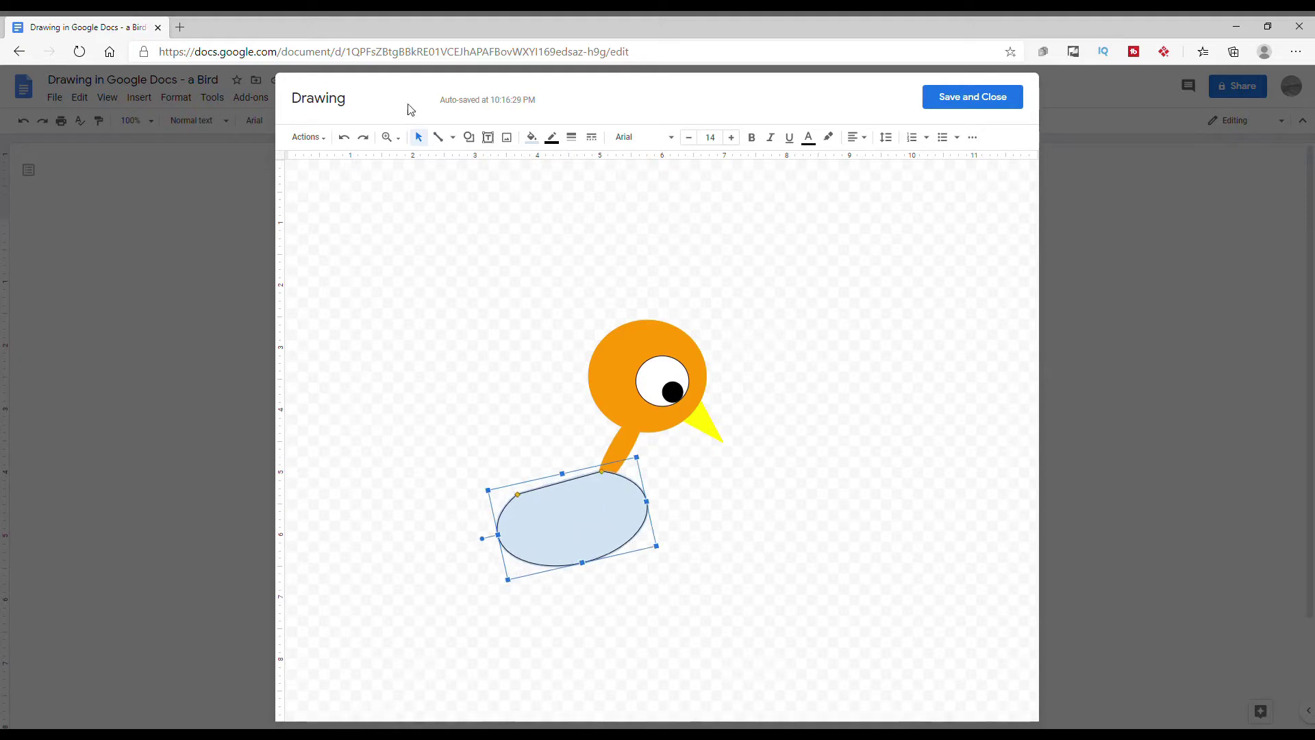
Give the body shape an orange fill and a matching orange outline.
{"action": "left_click", "coordinate": [530, 137]}
{"action": "left_click", "coordinate": [537, 327]}
{"action": "left_click", "coordinate": [520, 326]}
{"action": "left_click", "coordinate": [598, 523]}
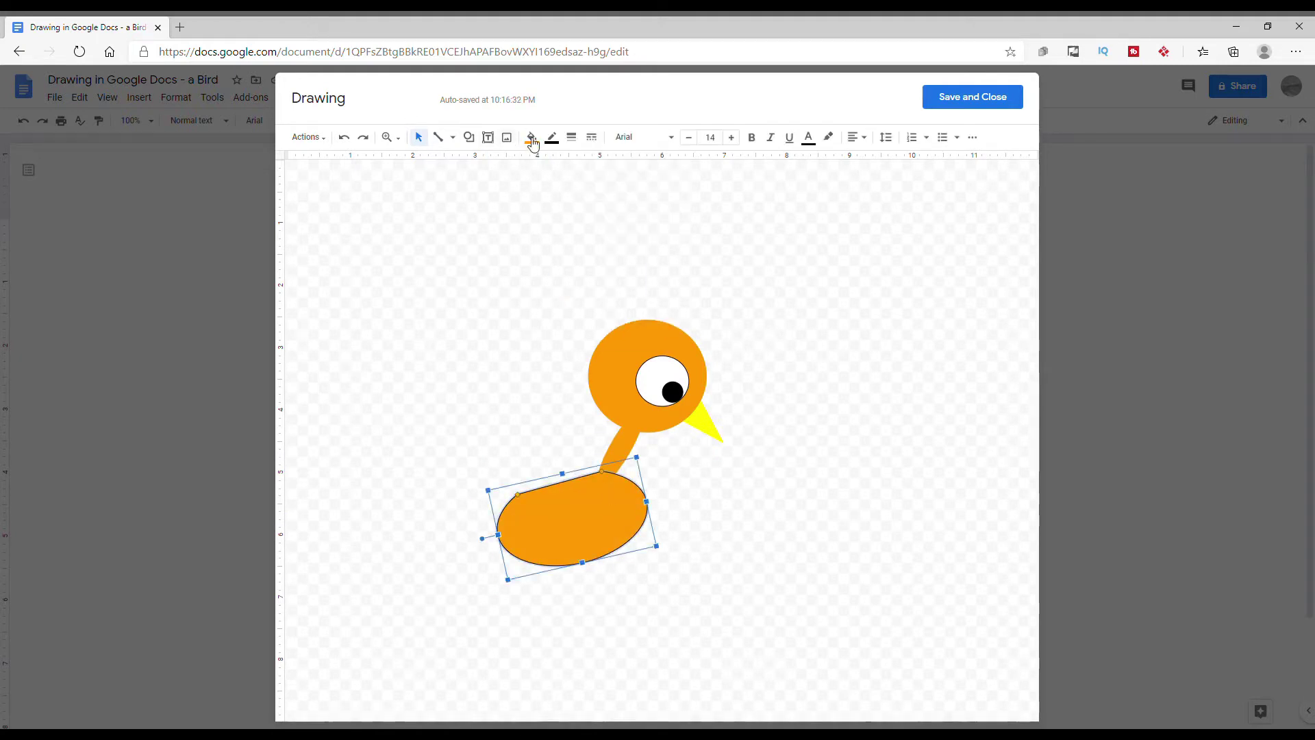
{"action": "left_click", "coordinate": [552, 137]}
{"action": "left_click", "coordinate": [586, 194]}
{"action": "left_click", "coordinate": [412, 400]}
Move the body slightly up and left so that it overlaps the lower end of the neck.
{"action": "left_click", "coordinate": [602, 524]}
{"action": "left_click_drag", "start_coordinate": [604, 527], "coordinate": [556, 512]}
{"action": "left_click", "coordinate": [862, 481]}
{"action": "left_click", "coordinate": [815, 581]}
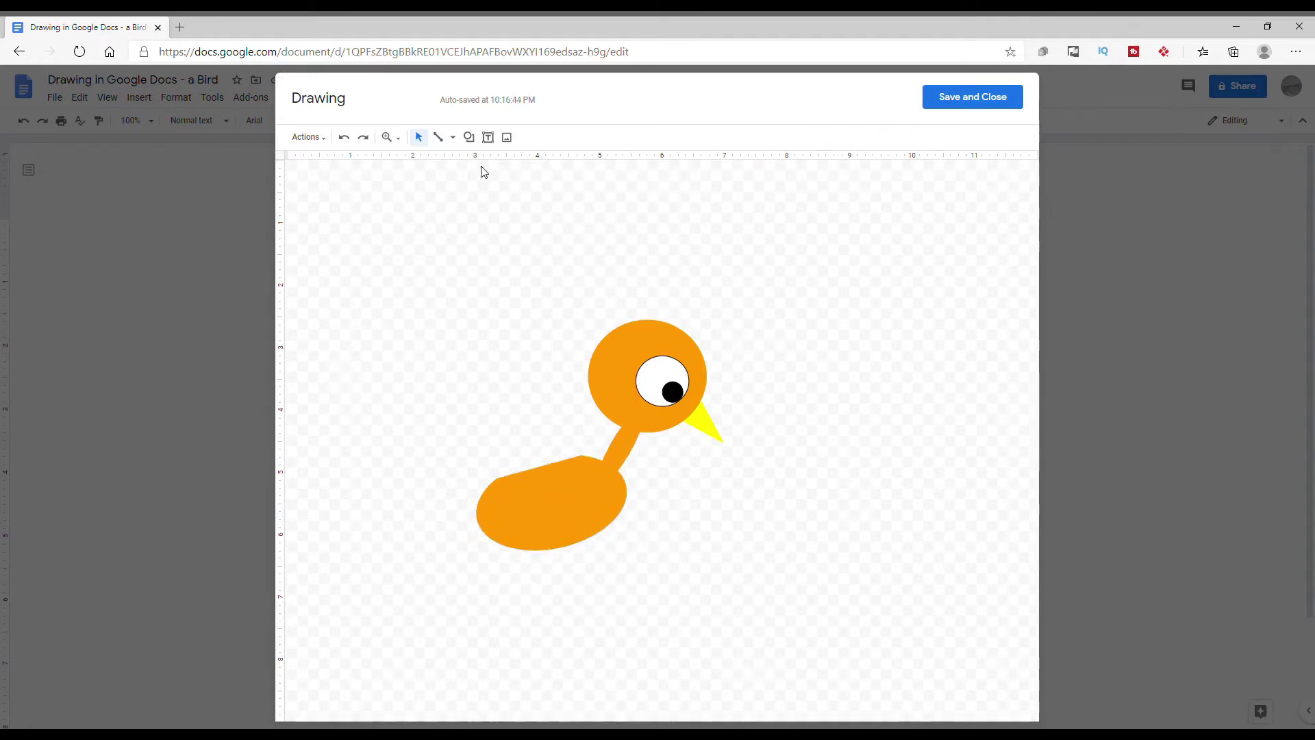
Draw an elongated oval feather above the body and tilt it to the left.
{"action": "left_click", "coordinate": [469, 137]}
{"action": "mouse_move", "coordinate": [541, 182]}
{"action": "mouse_move", "coordinate": [521, 161]}
{"action": "left_click", "coordinate": [711, 167]}
{"action": "mouse_move", "coordinate": [471, 261]}
{"action": "left_mouse_down"}
{"action": "mouse_move", "coordinate": [552, 435]}
{"action": "mouse_move", "coordinate": [454, 259]}
{"action": "left_mouse_up"}
Give the feather an orange fill and outline, and attach it to the upper left of the body.
{"action": "left_click", "coordinate": [532, 138]}
{"action": "left_click", "coordinate": [567, 199]}
{"action": "left_click", "coordinate": [552, 138]}
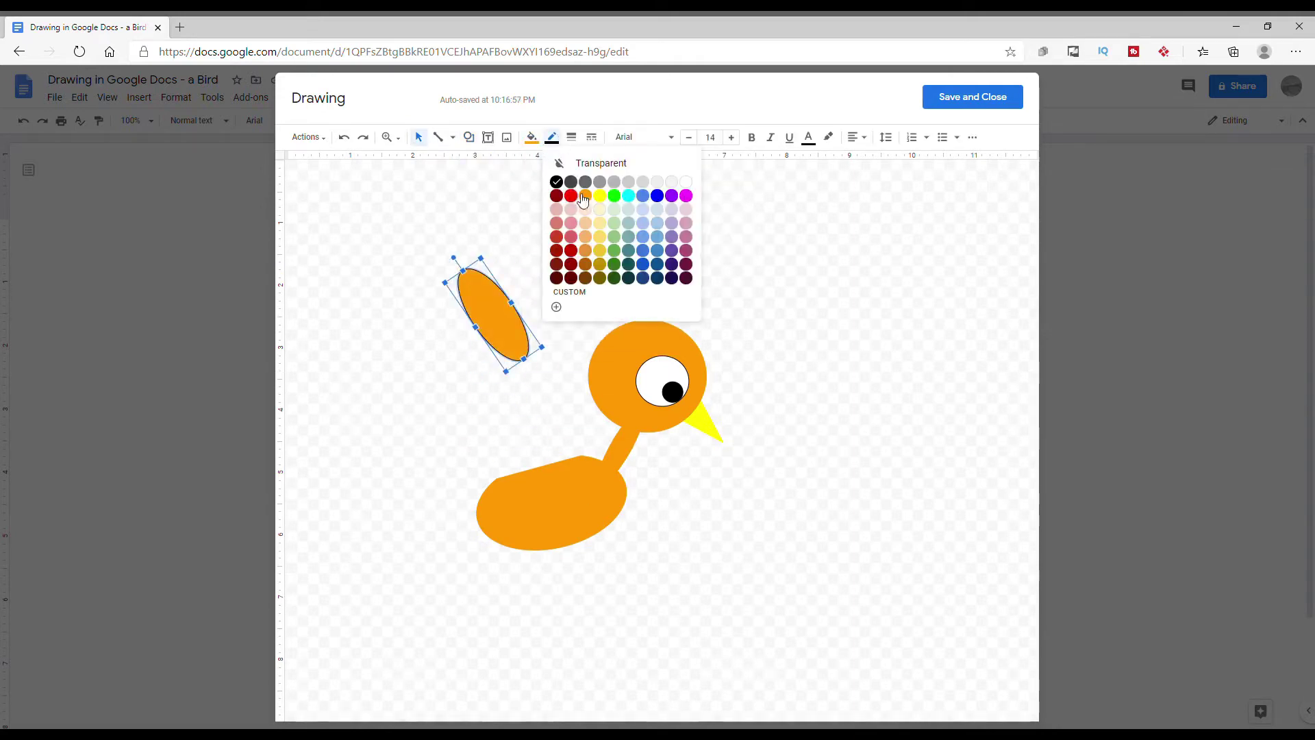
{"action": "left_click", "coordinate": [588, 200]}
{"action": "left_click_drag", "start_coordinate": [510, 325], "coordinate": [522, 455]}
{"action": "left_click", "coordinate": [830, 431]}
Widen the neck slightly toward its left side.
{"action": "left_click", "coordinate": [677, 472]}
{"action": "left_click", "coordinate": [610, 452]}
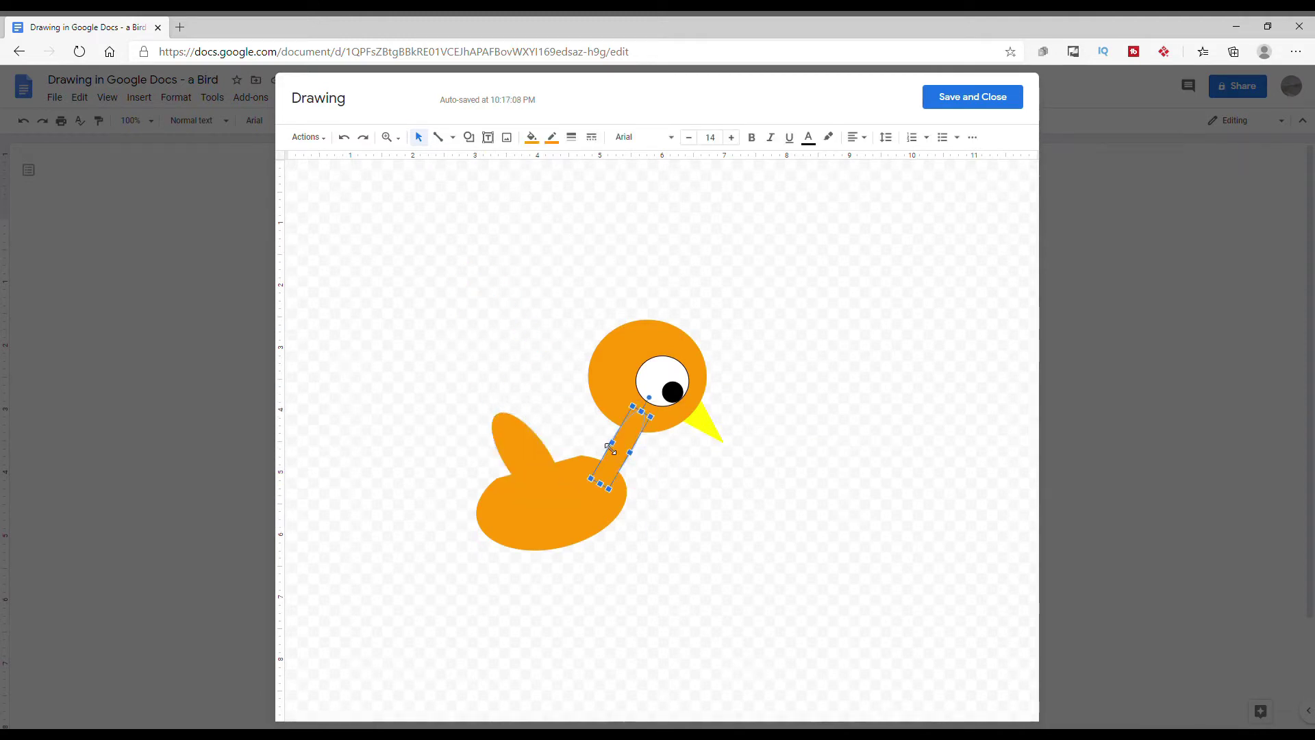
{"action": "left_click", "coordinate": [693, 485]}
Nudge the feather up and left, duplicate it, and place the copy on the body between it and the neck.
{"action": "left_click", "coordinate": [500, 433]}
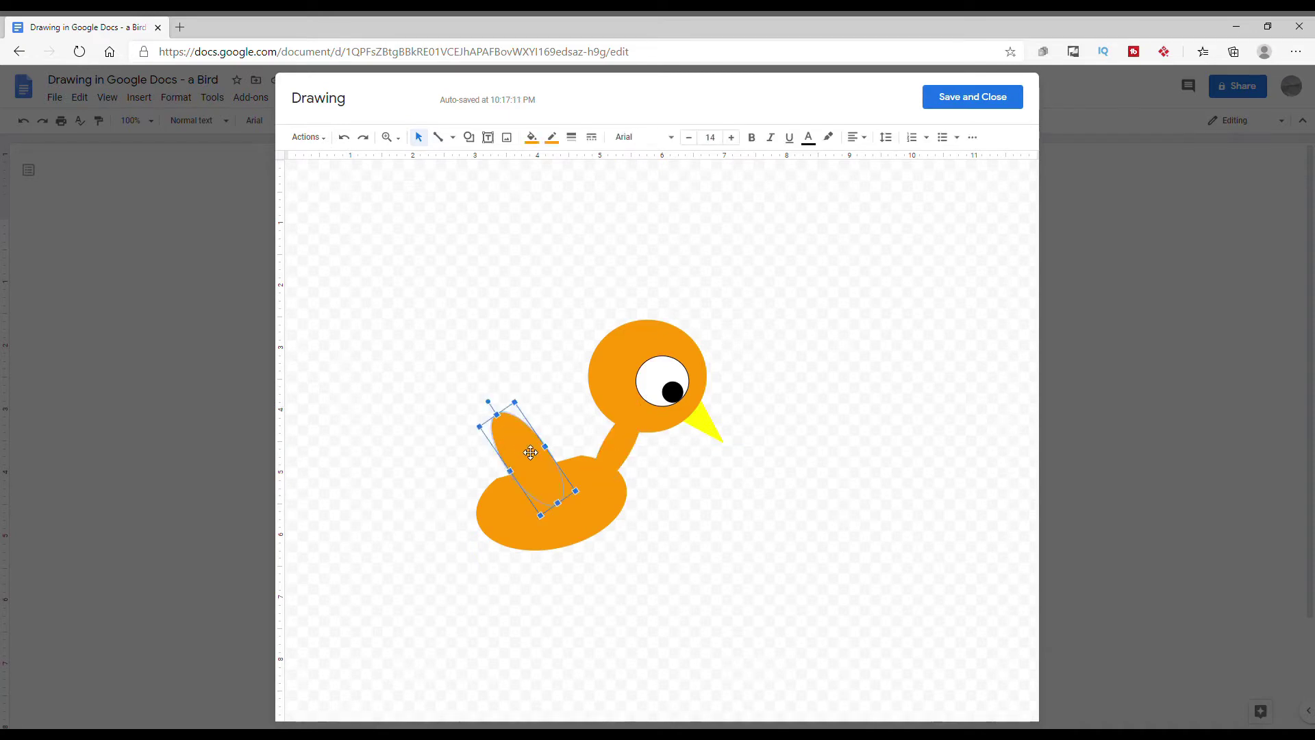
{"action": "right_click", "coordinate": [527, 473]}
{"action": "left_click", "coordinate": [815, 487]}
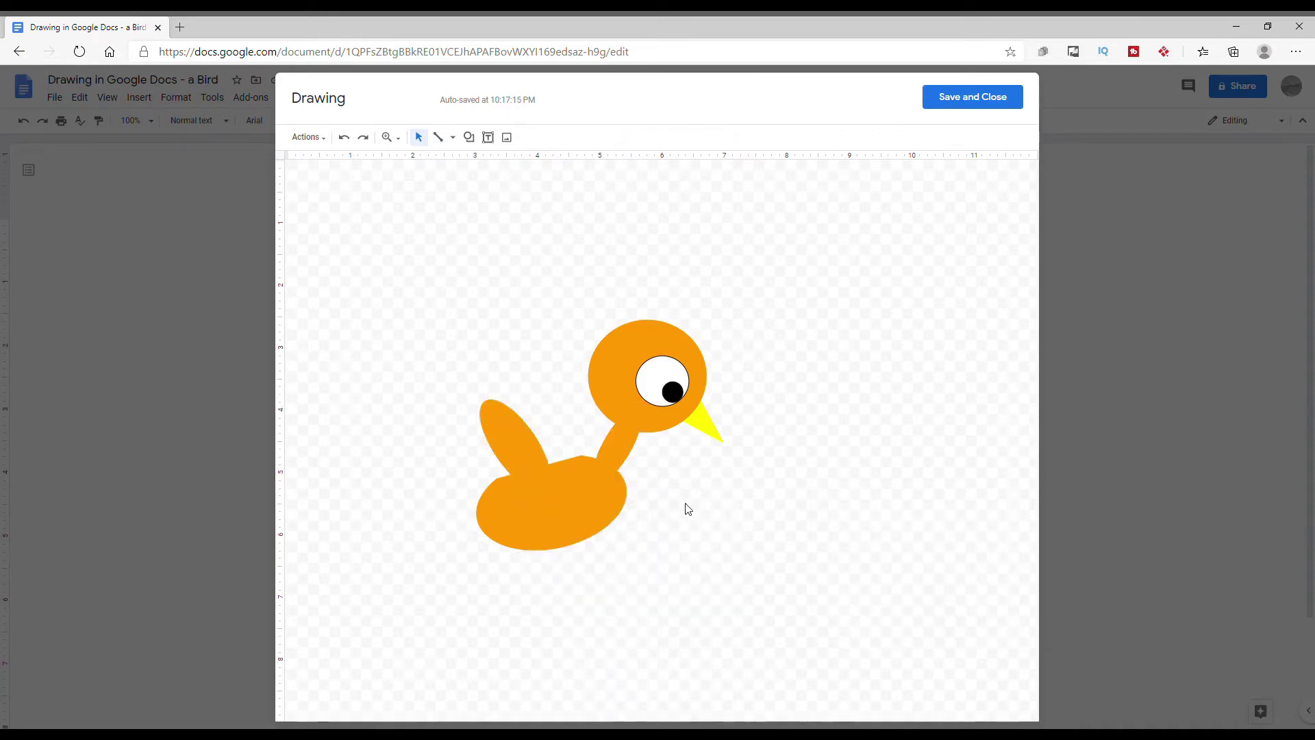
{"action": "key", "text": "ctrl+v"}
{"action": "left_click_drag", "start_coordinate": [526, 465], "coordinate": [578, 451]}
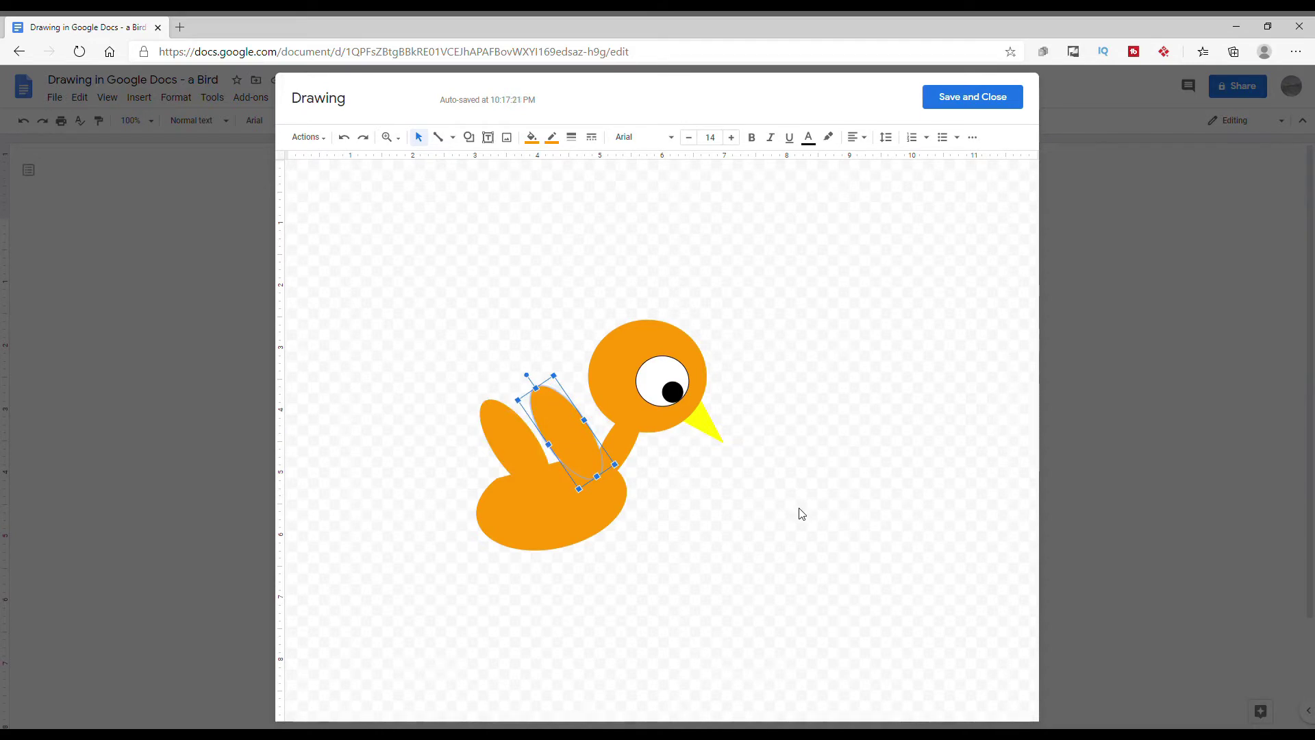
{"action": "left_click", "coordinate": [728, 339]}
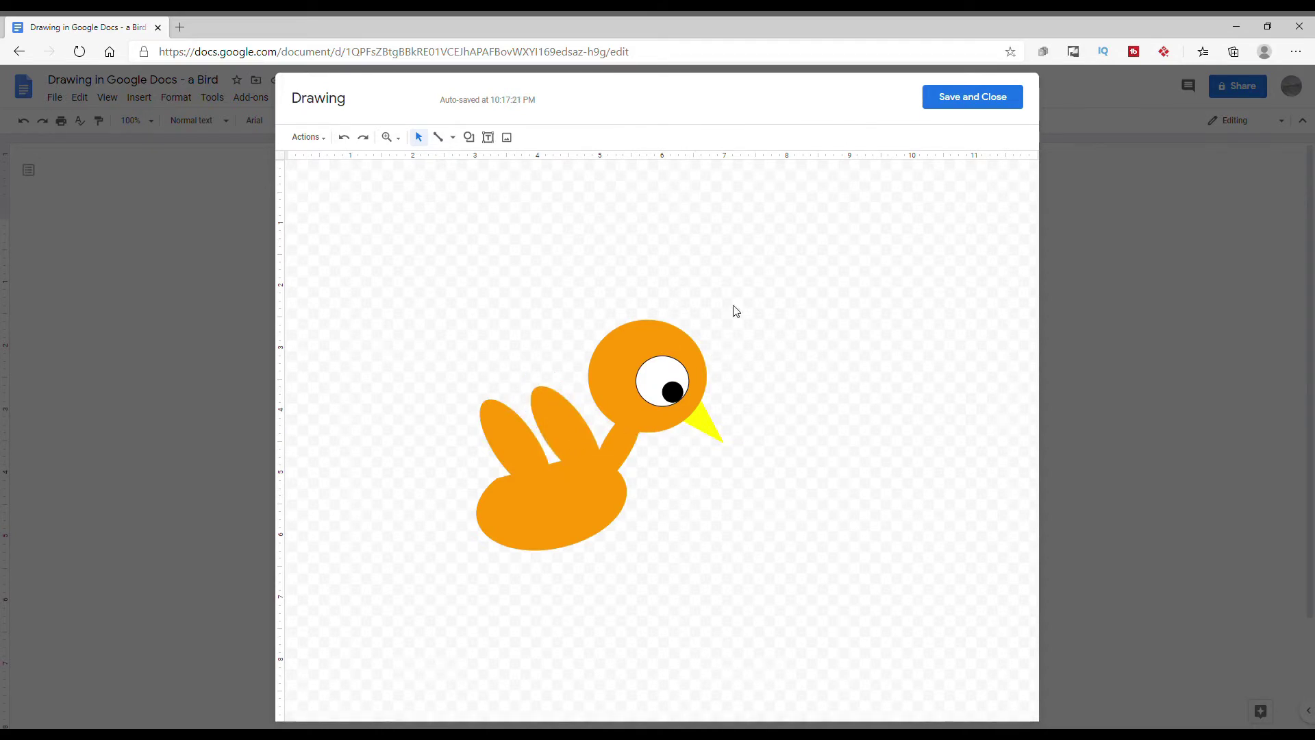
Draw a vertical line down from the middle of the body as a leg and send it to the back.
{"action": "left_click", "coordinate": [439, 137]}
{"action": "mouse_move", "coordinate": [546, 582]}
{"action": "left_mouse_down"}
{"action": "mouse_move", "coordinate": [610, 645]}
{"action": "mouse_move", "coordinate": [586, 662]}
{"action": "mouse_move", "coordinate": [600, 627]}
{"action": "mouse_move", "coordinate": [603, 668]}
{"action": "mouse_move", "coordinate": [541, 678]}
{"action": "mouse_move", "coordinate": [555, 695]}
{"action": "mouse_move", "coordinate": [545, 567]}
{"action": "left_mouse_up"}
{"action": "right_click", "coordinate": [545, 567]}
{"action": "mouse_move", "coordinate": [589, 464]}
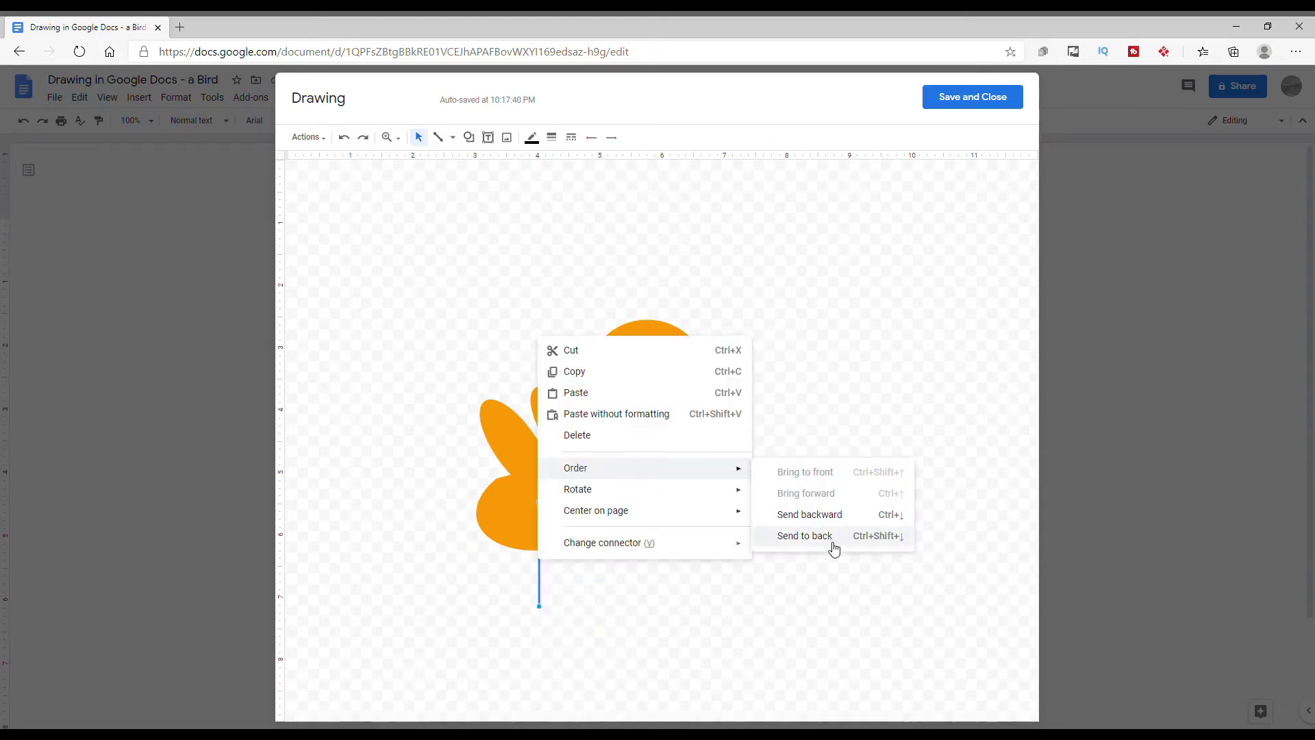
{"action": "left_click", "coordinate": [834, 540]}
{"action": "right_click", "coordinate": [546, 567]}
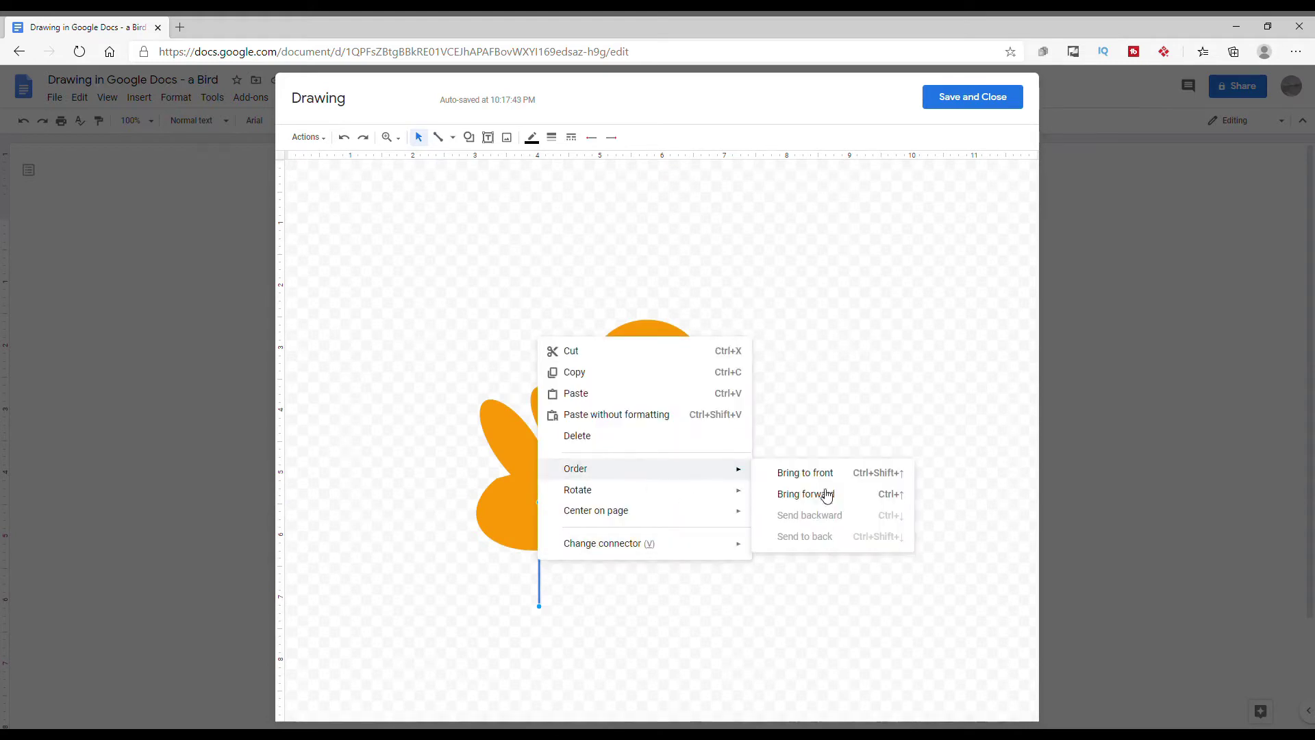
{"action": "left_click", "coordinate": [650, 625]}
Increase the leg line's thickness and shorten it from its lower end.
{"action": "left_click", "coordinate": [541, 577]}
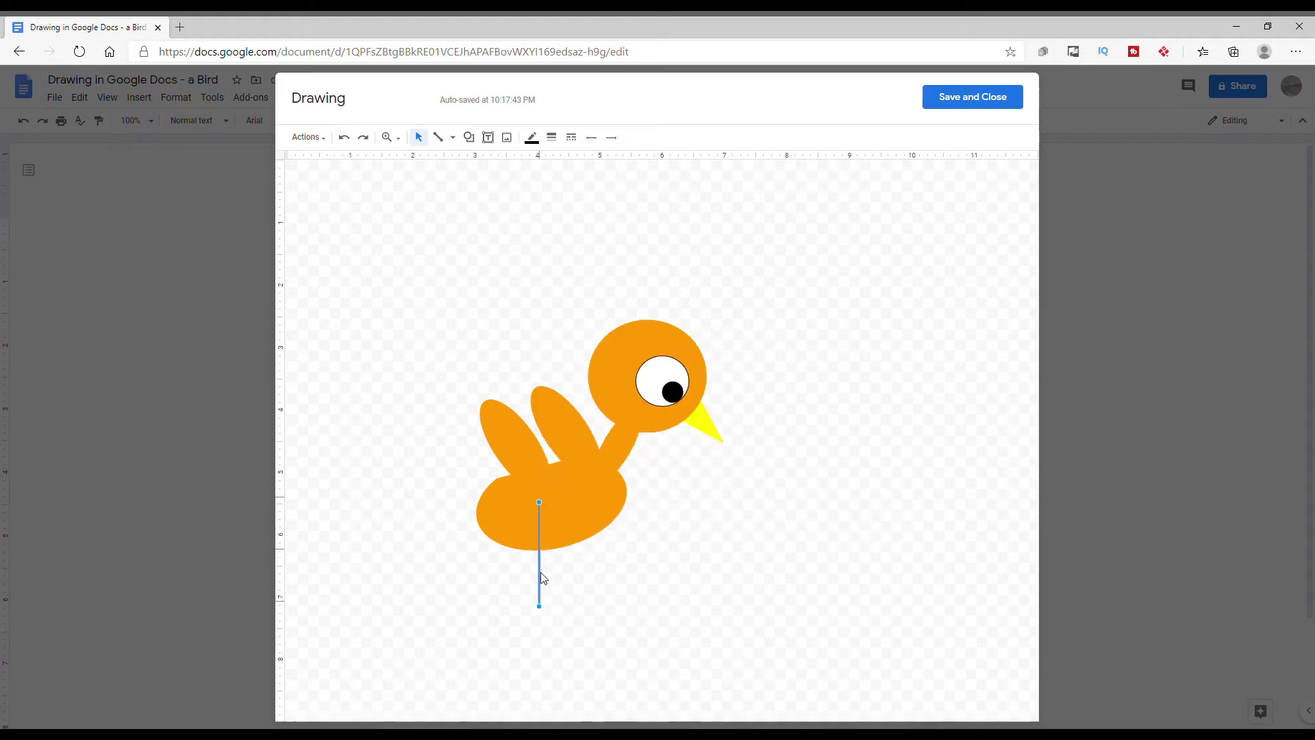
{"action": "left_click", "coordinate": [551, 137]}
{"action": "left_click", "coordinate": [572, 224]}
{"action": "left_click_drag", "start_coordinate": [539, 599], "coordinate": [540, 586]}
{"action": "left_click", "coordinate": [642, 610]}
Duplicate the leg, place the copy just right of the first with their lower ends level, and send it behind the body.
{"action": "left_click", "coordinate": [538, 579]}
{"action": "right_click", "coordinate": [537, 575]}
{"action": "left_click", "coordinate": [548, 583]}
{"action": "right_click", "coordinate": [547, 575]}
{"action": "left_click", "coordinate": [592, 381]}
{"action": "right_click", "coordinate": [787, 479]}
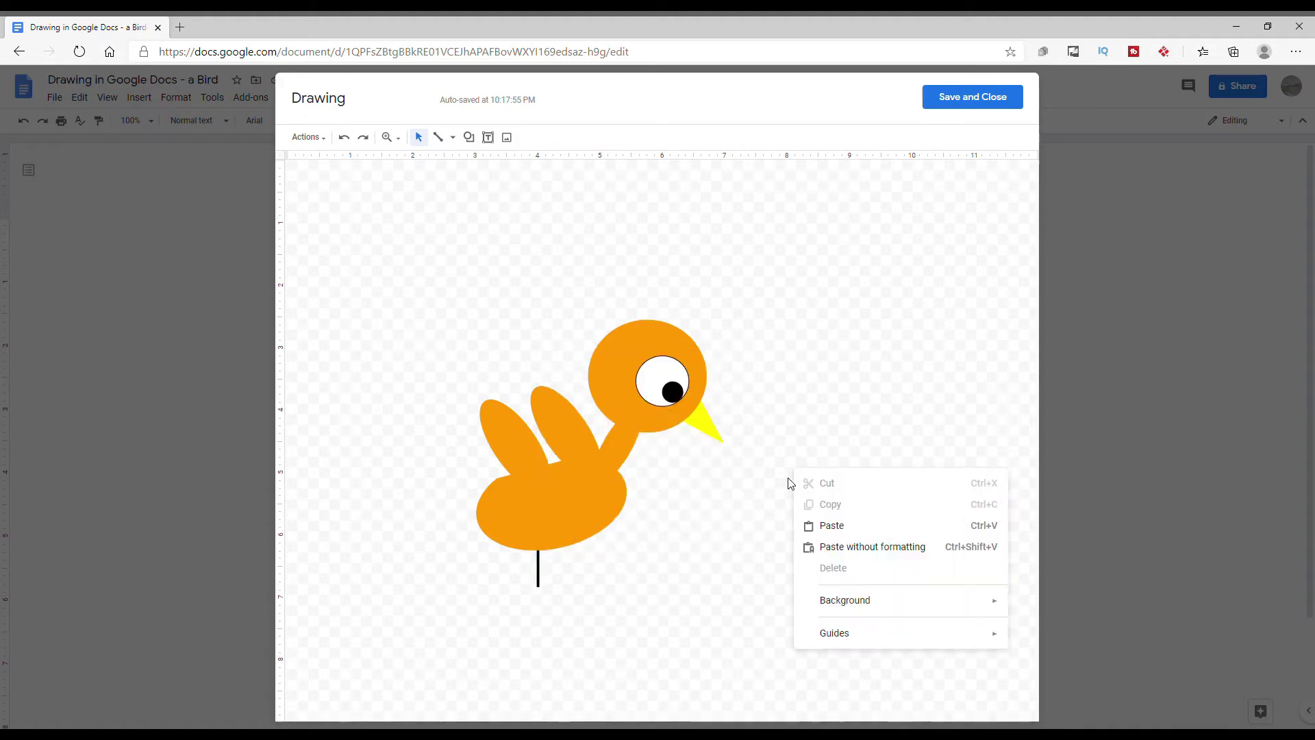
{"action": "left_click", "coordinate": [825, 526]}
{"action": "left_click_drag", "start_coordinate": [553, 581], "coordinate": [564, 577]}
{"action": "right_click", "coordinate": [560, 576]}
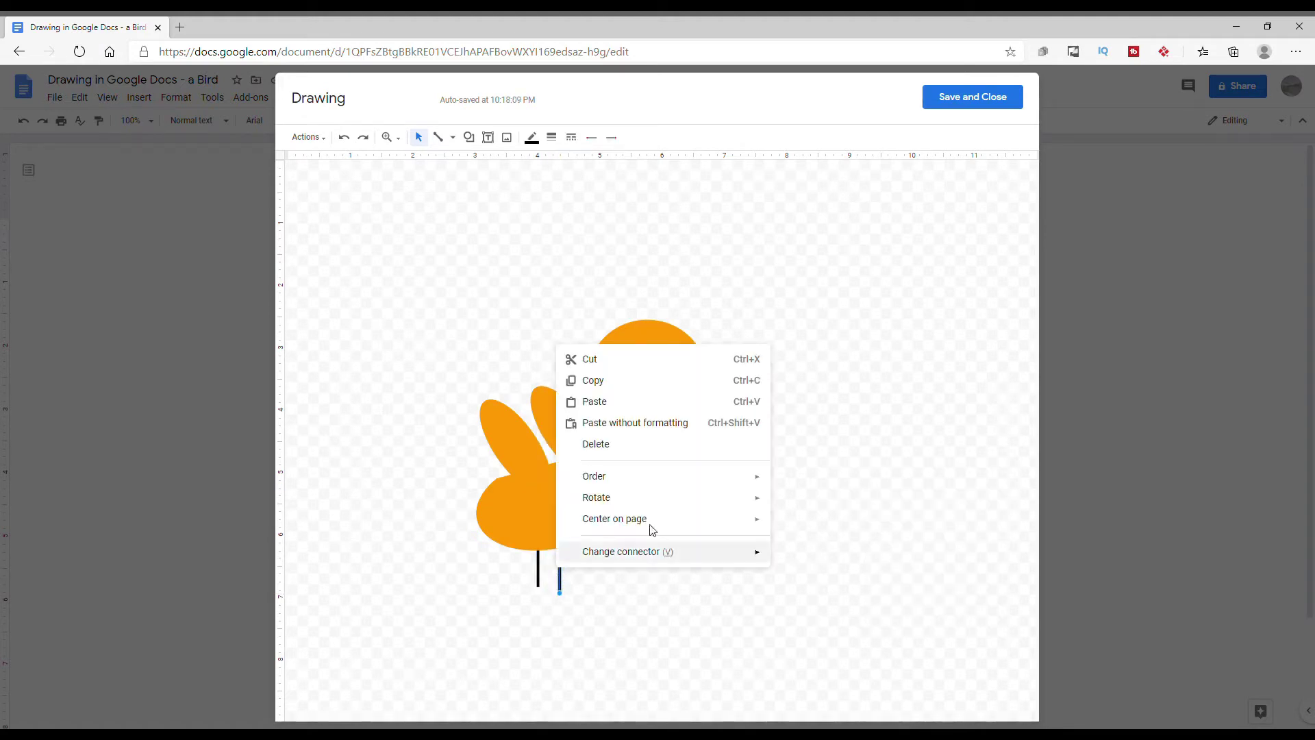
{"action": "left_click", "coordinate": [572, 590]}
{"action": "left_click", "coordinate": [688, 600]}
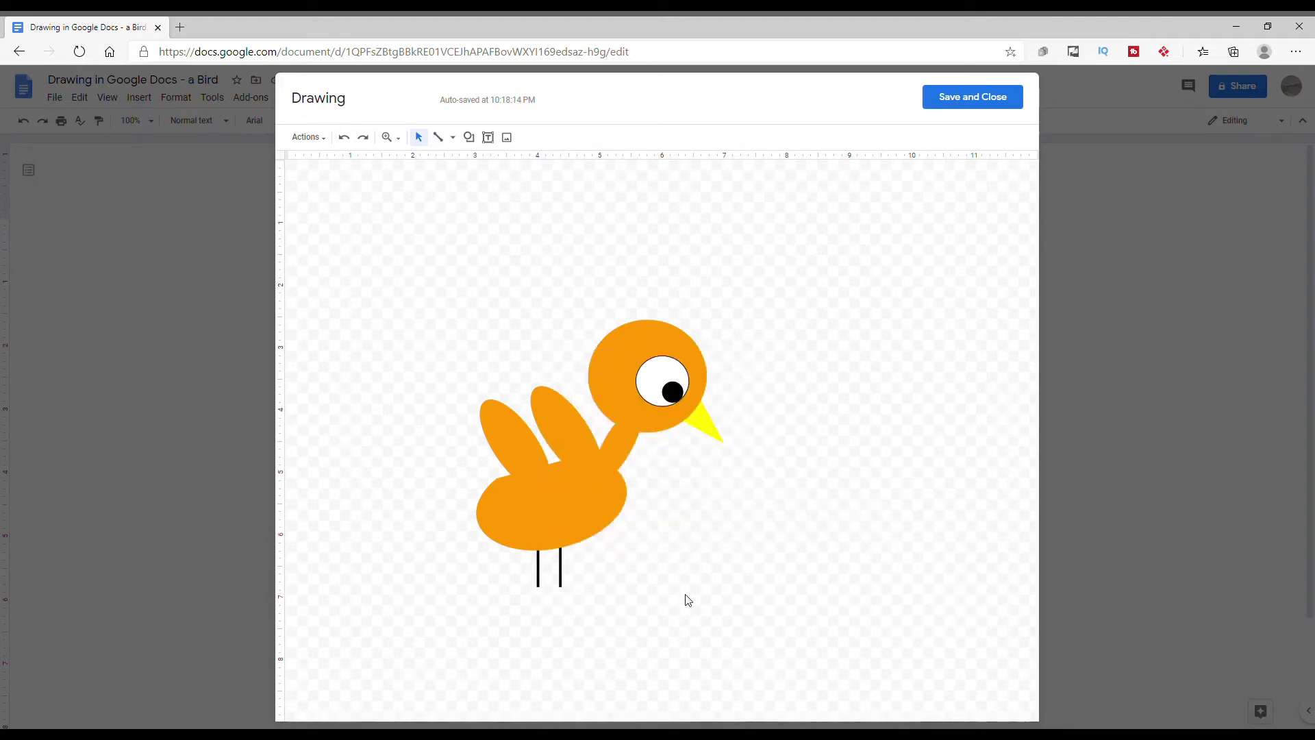
Draw a short diagonal line, increase its thickness, and attach it to the lower end of the left leg as an outward-pointing toe.
{"action": "left_click", "coordinate": [452, 137]}
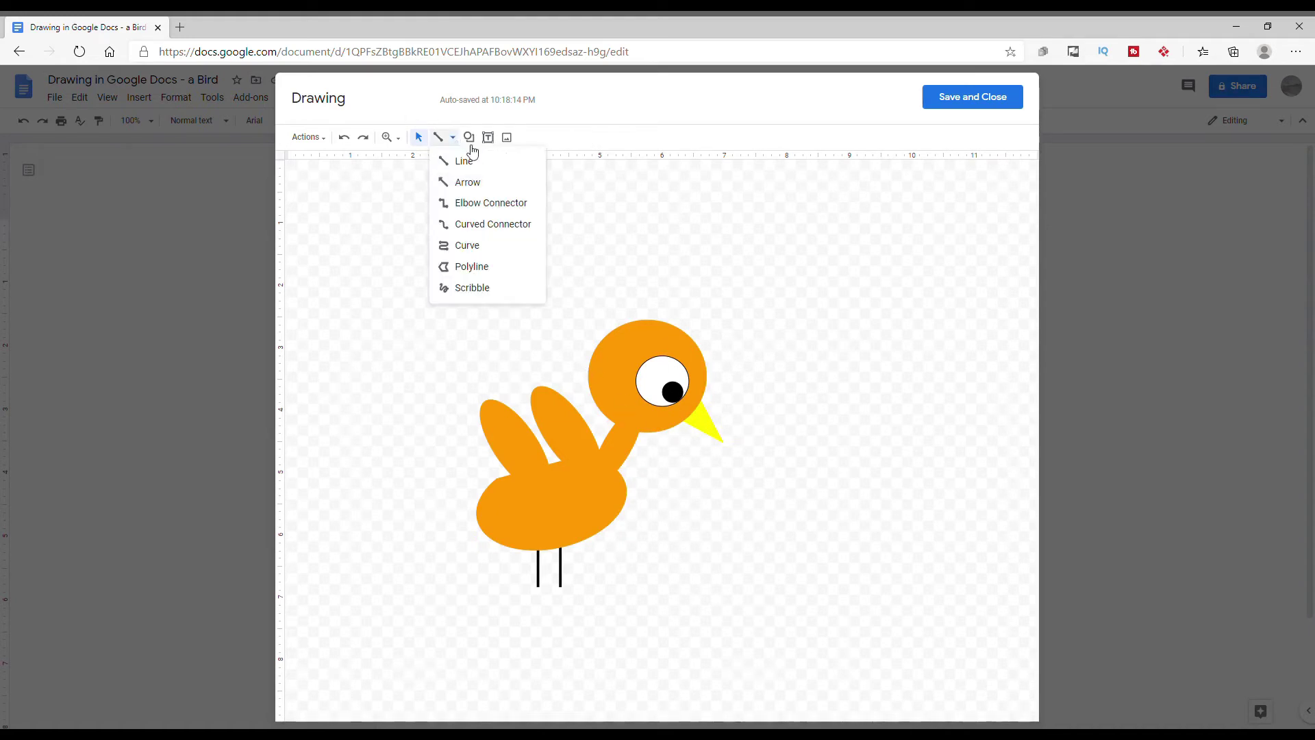
{"action": "left_click", "coordinate": [460, 162]}
{"action": "left_click_drag", "start_coordinate": [529, 617], "coordinate": [528, 619]}
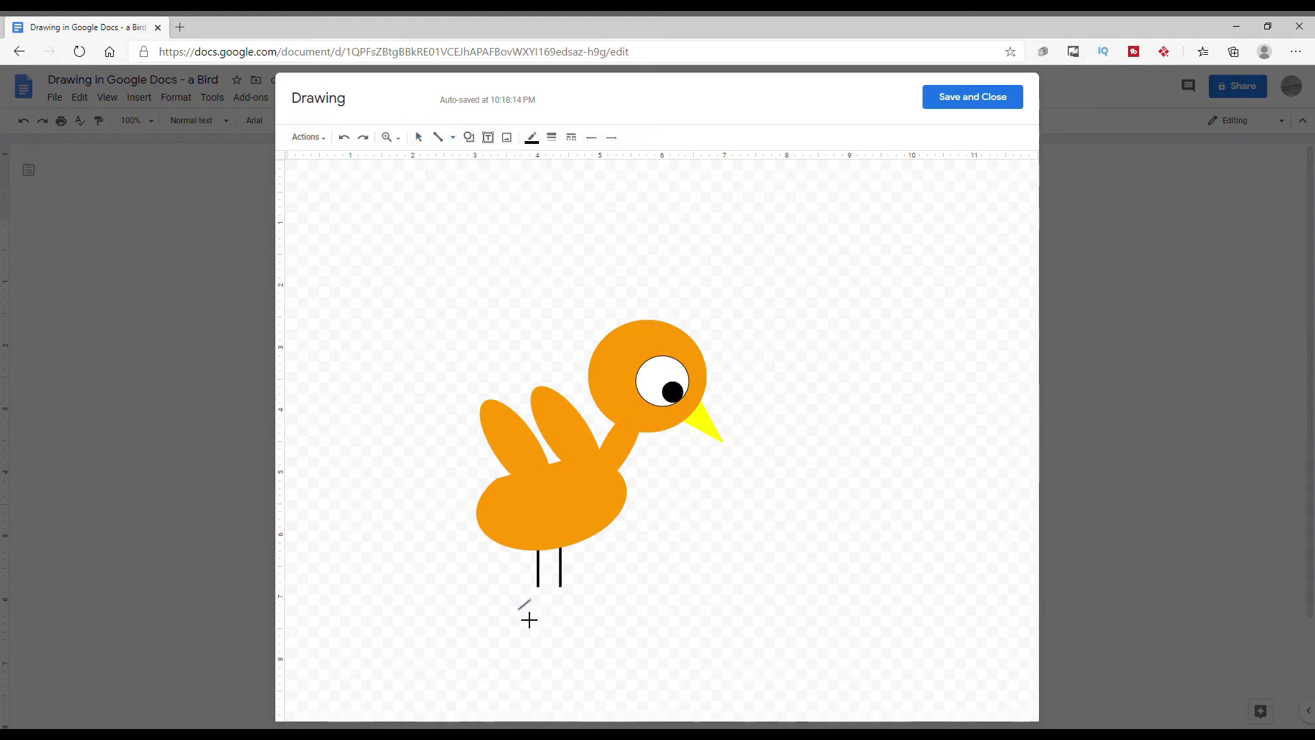
{"action": "left_click", "coordinate": [551, 137]}
{"action": "left_click", "coordinate": [576, 162]}
{"action": "left_click", "coordinate": [418, 137]}
{"action": "left_click_drag", "start_coordinate": [533, 609], "coordinate": [536, 596]}
Duplicate the diagonal toe and attach the copy to the left side of the right leg's lower end.
{"action": "right_click", "coordinate": [535, 596]}
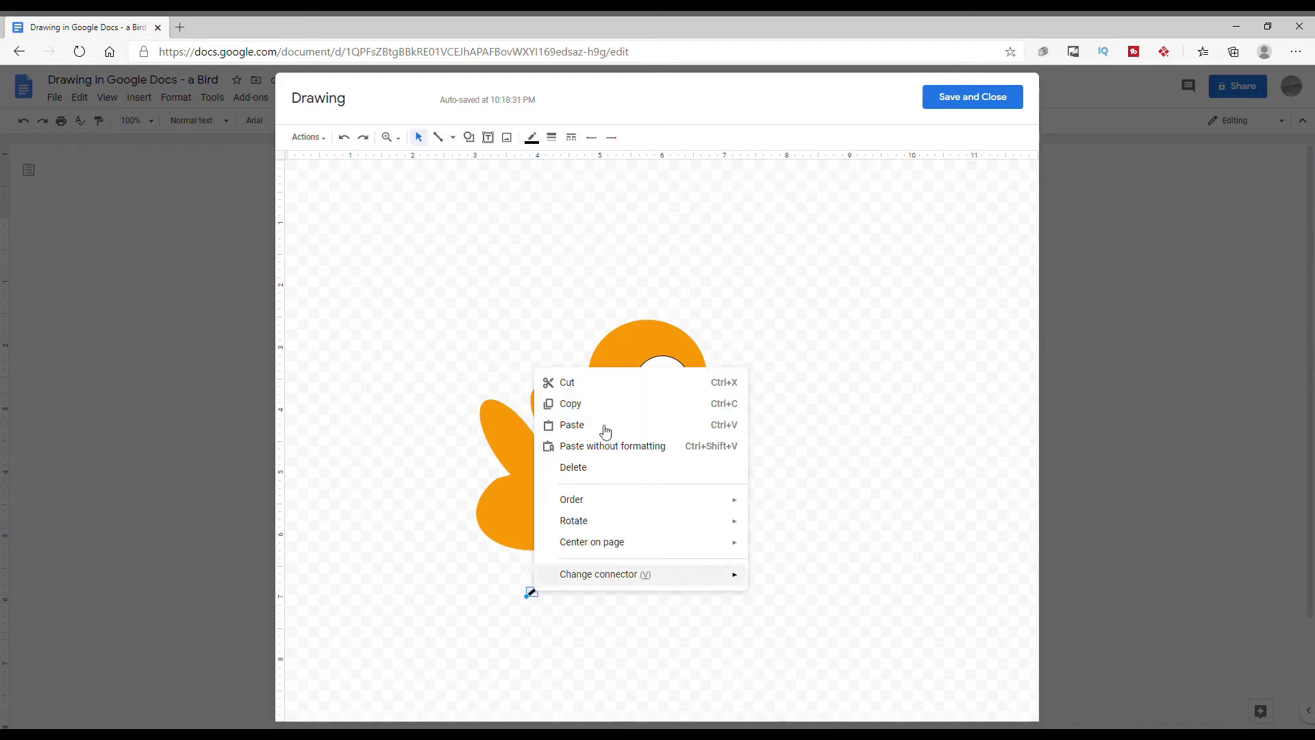
{"action": "left_click", "coordinate": [589, 404]}
{"action": "right_click", "coordinate": [731, 591]}
{"action": "left_click", "coordinate": [752, 461]}
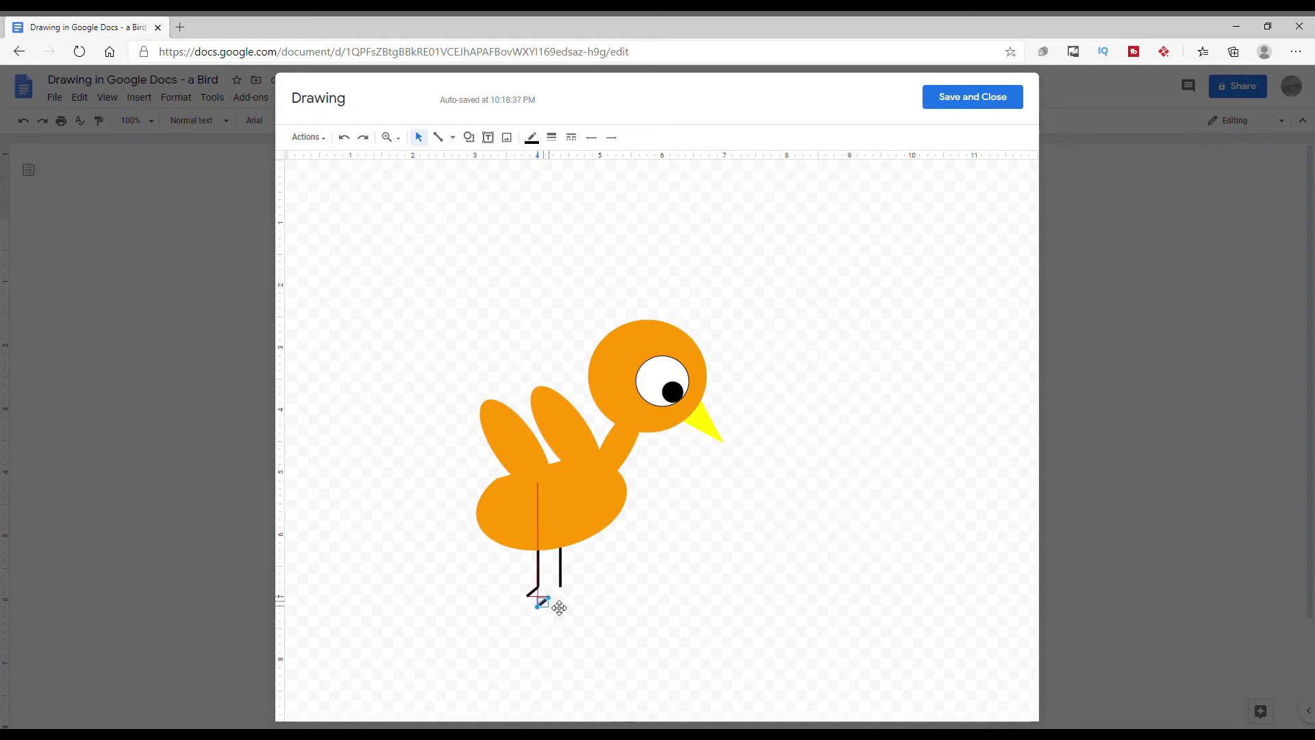
{"action": "left_click_drag", "start_coordinate": [542, 603], "coordinate": [562, 599]}
Paste further toe copies, mirror them, and attach one to the right side of each leg's lower end.
{"action": "right_click", "coordinate": [604, 625]}
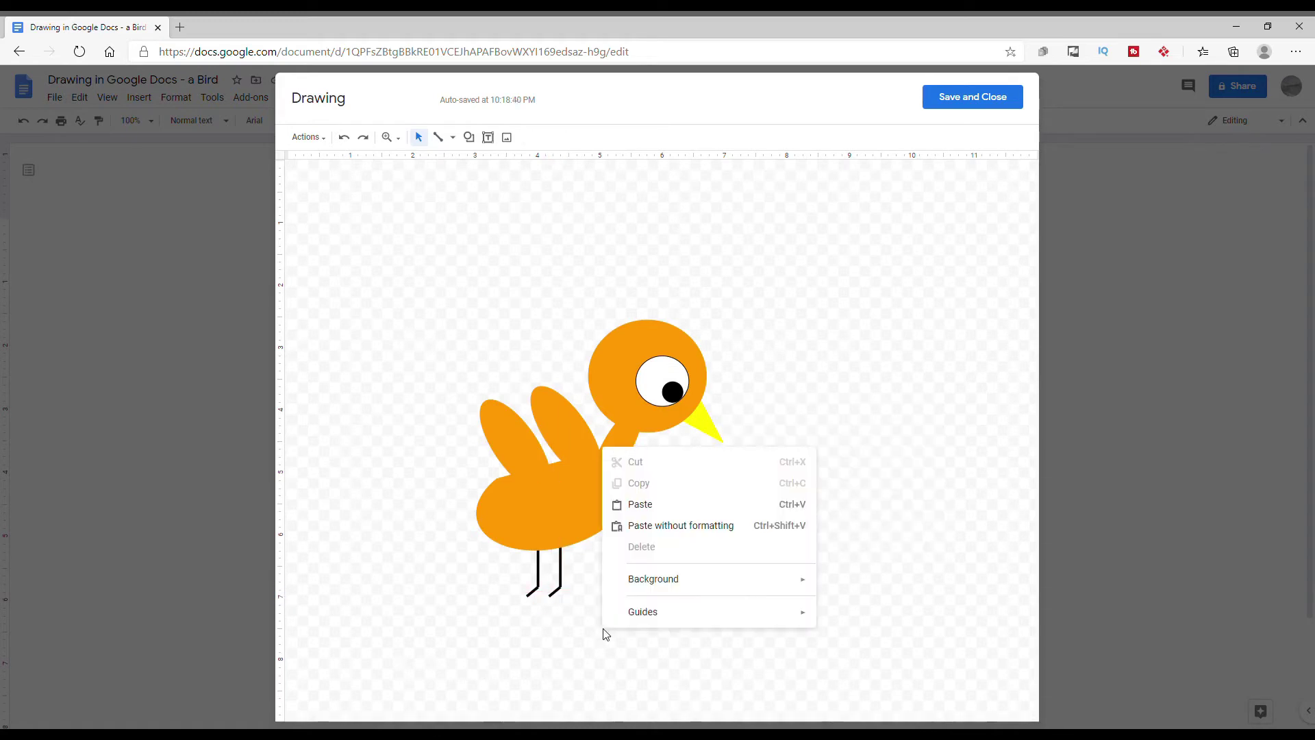
{"action": "left_click", "coordinate": [637, 502]}
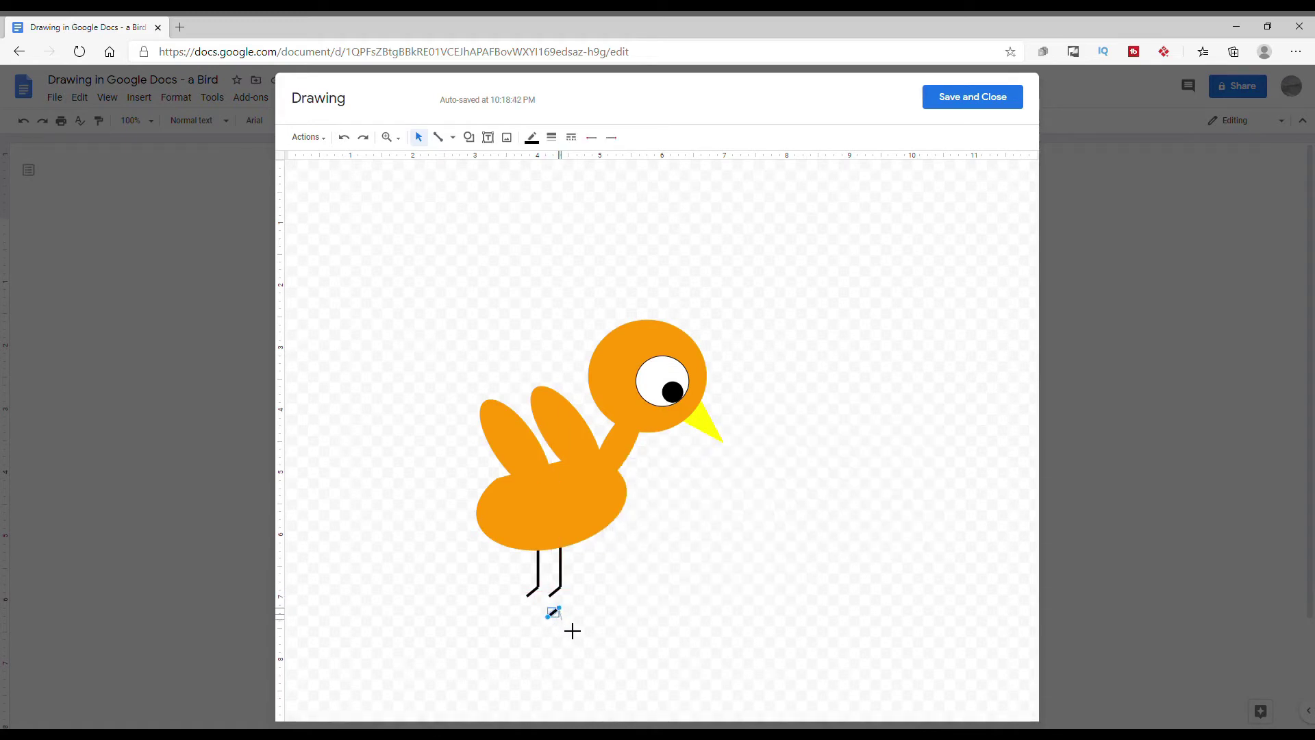
{"action": "mouse_move", "coordinate": [555, 611]}
{"action": "left_mouse_down"}
{"action": "mouse_move", "coordinate": [563, 593]}
{"action": "mouse_move", "coordinate": [579, 605]}
{"action": "left_mouse_up"}
{"action": "left_click", "coordinate": [622, 631]}
{"action": "left_click", "coordinate": [578, 607]}
{"action": "right_click", "coordinate": [582, 623]}
{"action": "left_click", "coordinate": [614, 500]}
{"action": "left_click_drag", "start_coordinate": [569, 630], "coordinate": [554, 587]}
{"action": "left_click", "coordinate": [606, 641]}
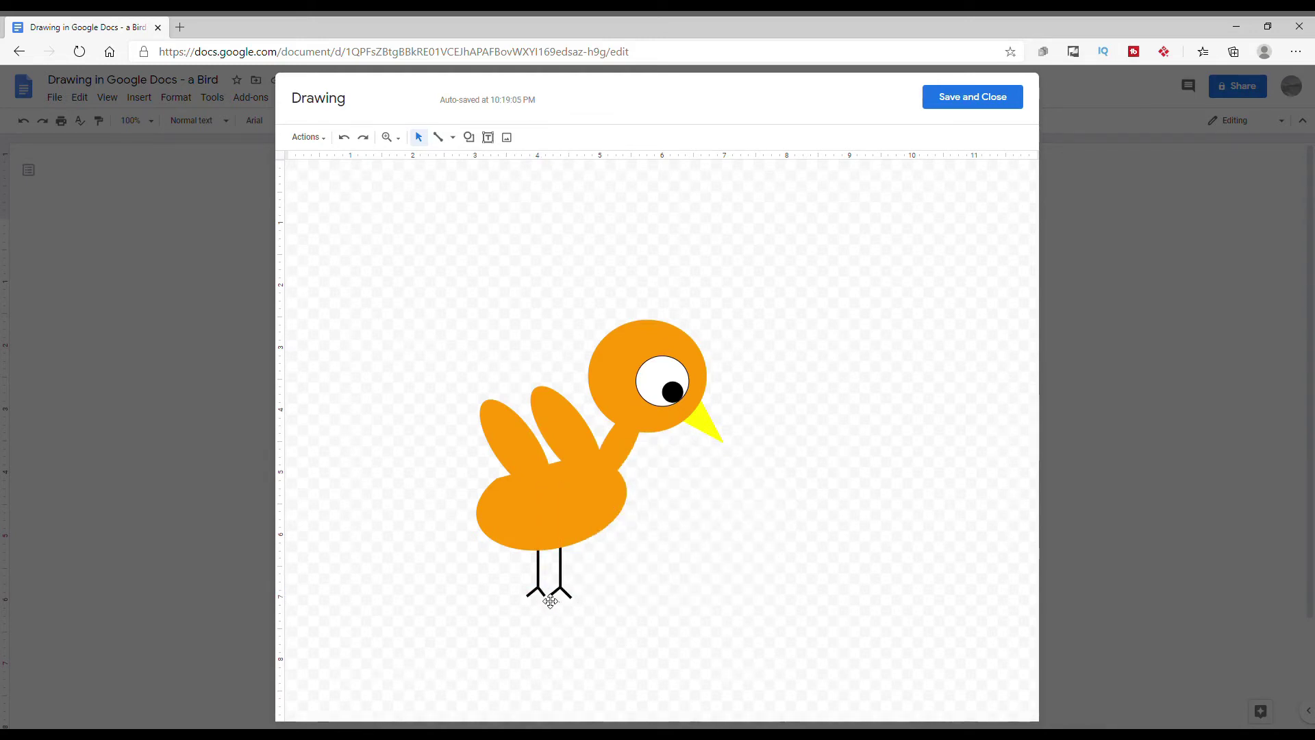
{"action": "left_click", "coordinate": [549, 601]}
{"action": "left_click", "coordinate": [636, 628]}
Draw a short vertical line, set its thickness to 4px, and place it between the left foot's two toes.
{"action": "left_click", "coordinate": [438, 137]}
{"action": "left_click_drag", "start_coordinate": [610, 623], "coordinate": [607, 619]}
{"action": "left_click", "coordinate": [551, 136]}
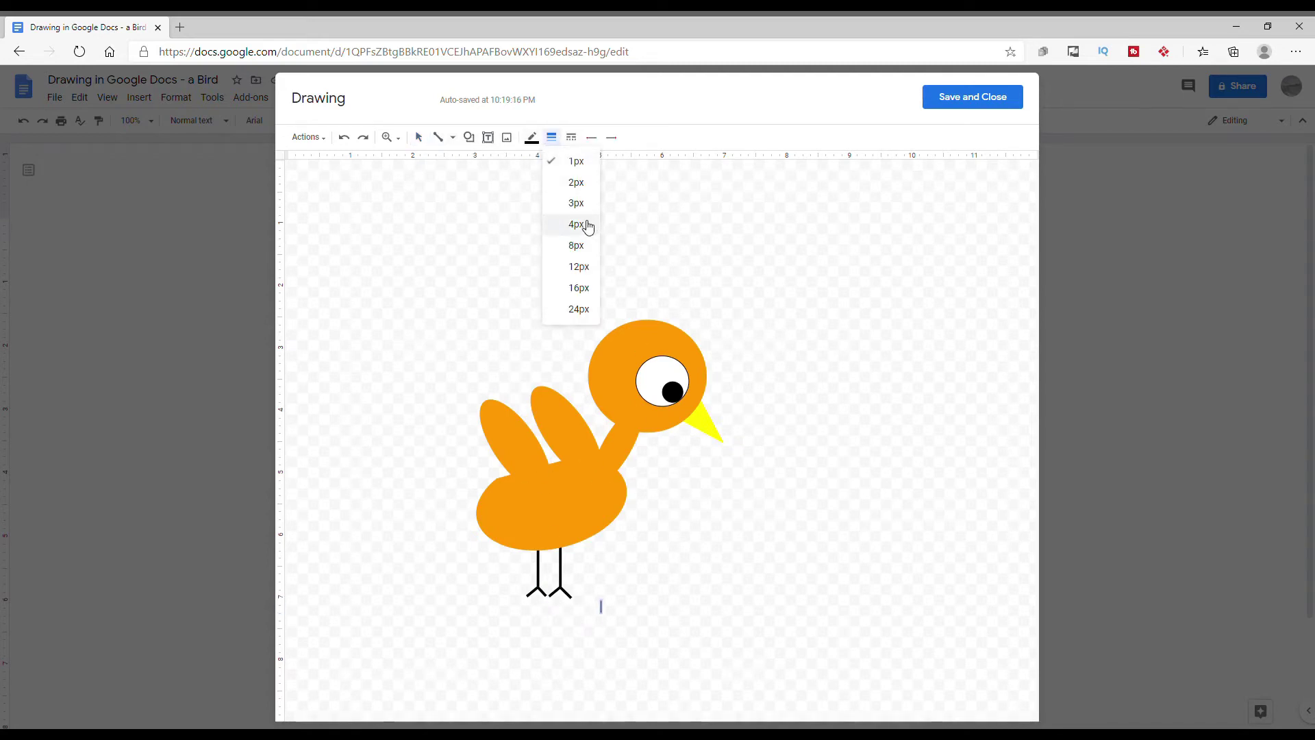
{"action": "left_click", "coordinate": [587, 225]}
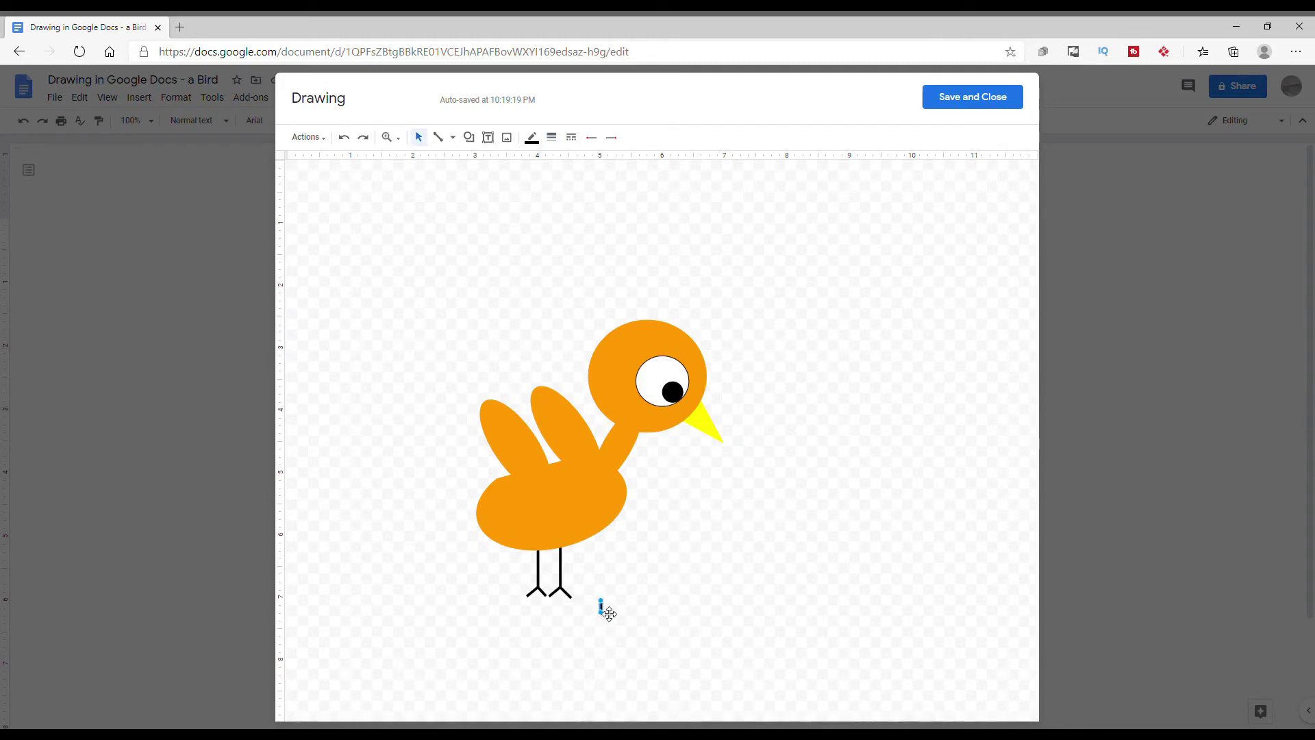
{"action": "left_click_drag", "start_coordinate": [609, 613], "coordinate": [542, 597]}
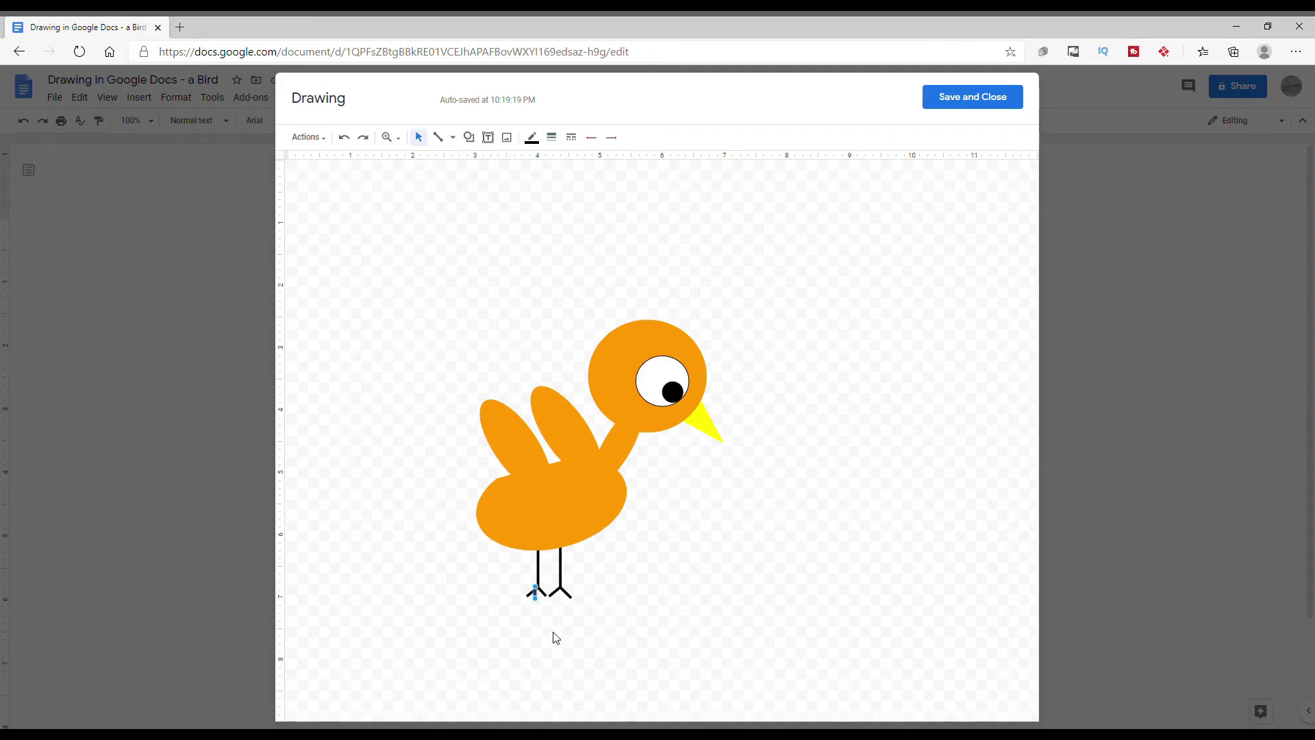
Duplicate the left foot's middle toe and place the copy between the right foot's toes.
{"action": "right_click", "coordinate": [539, 598]}
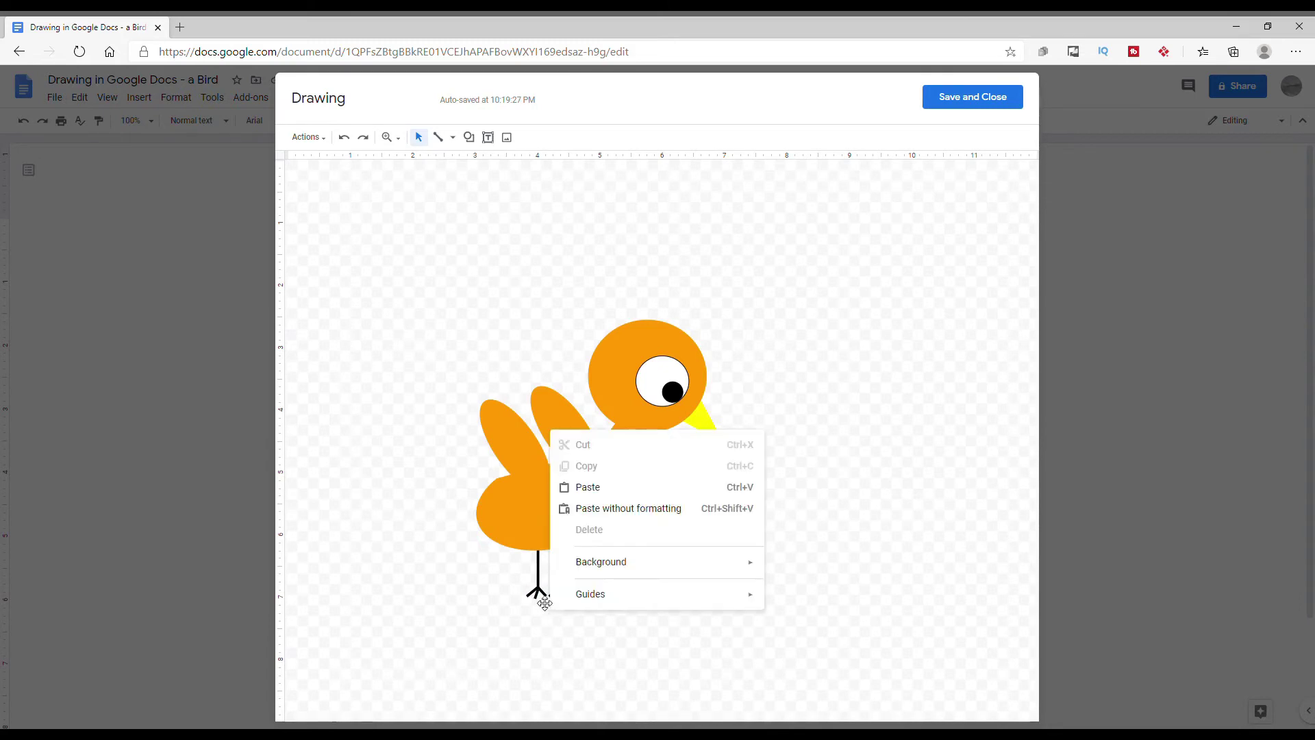
{"action": "left_click", "coordinate": [535, 595]}
{"action": "right_click", "coordinate": [535, 594]}
{"action": "key", "text": "Escape"}
{"action": "right_click", "coordinate": [756, 570]}
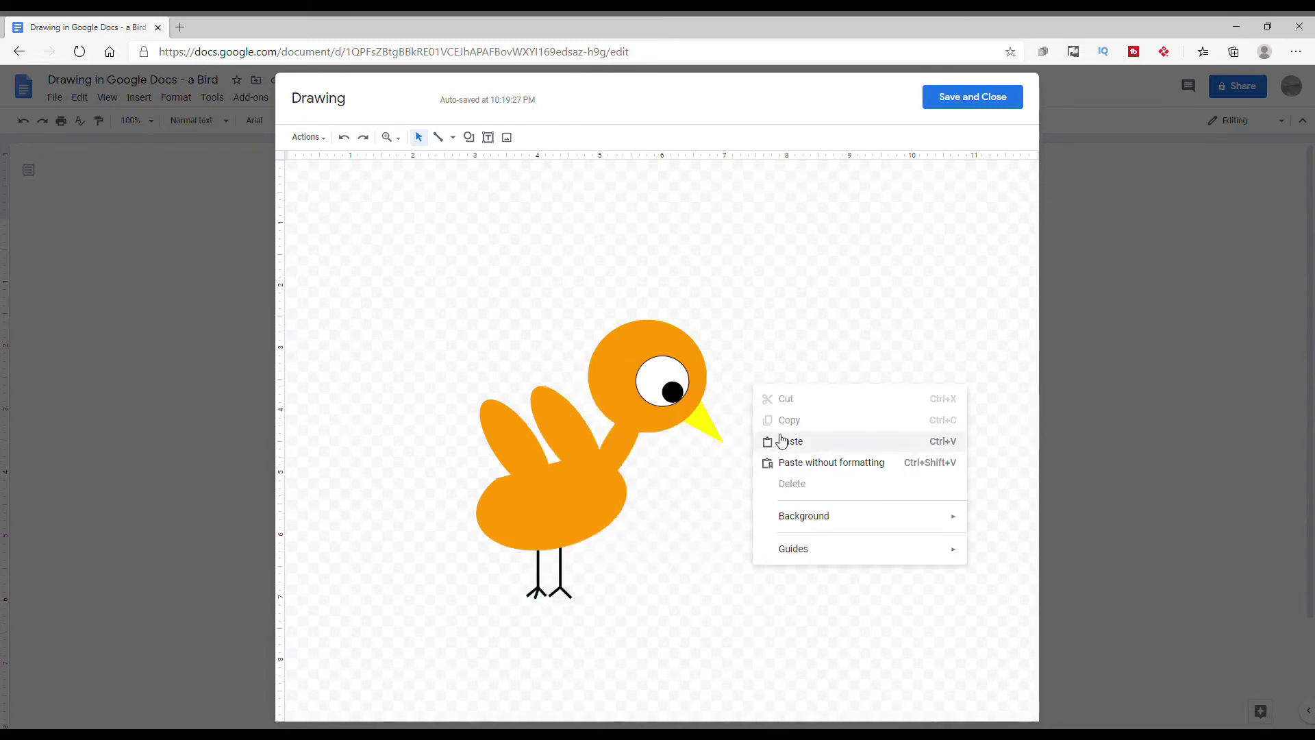
{"action": "left_click", "coordinate": [784, 441]}
{"action": "left_click_drag", "start_coordinate": [552, 610], "coordinate": [566, 598]}
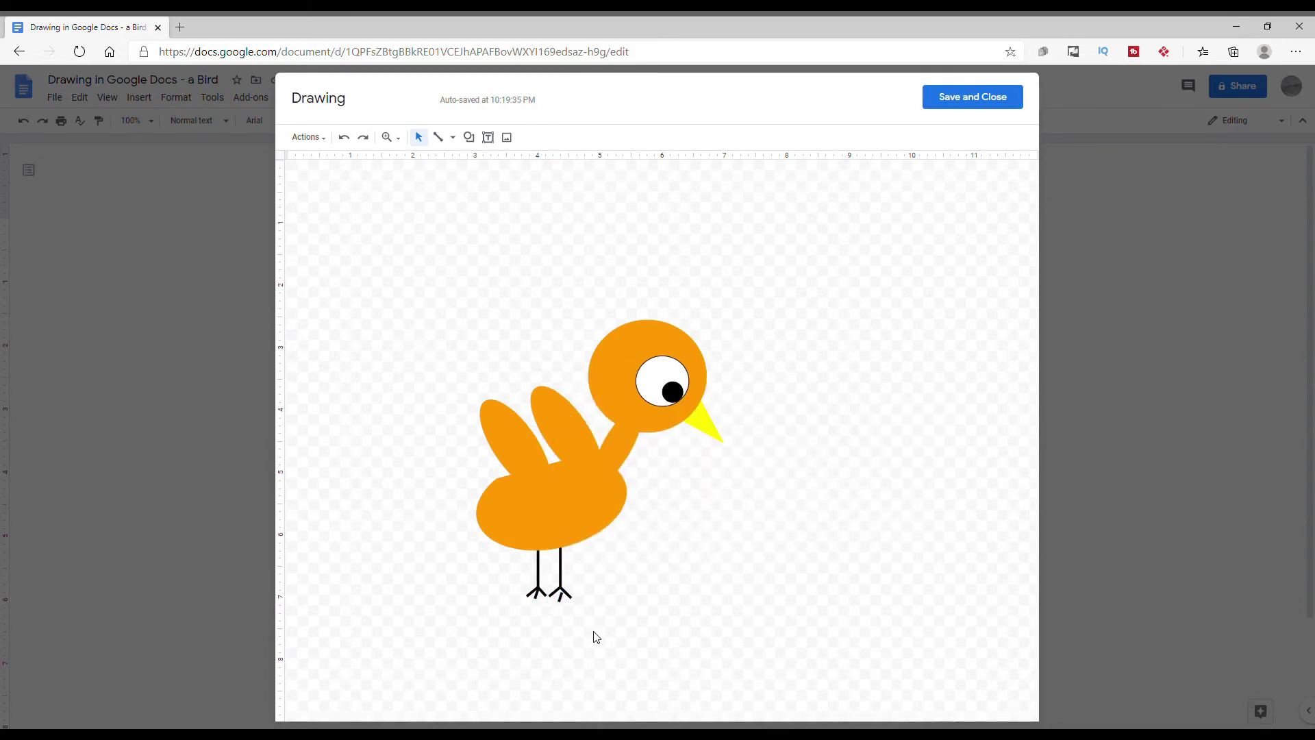
Adjust the right foot's middle toe upward so it lines up with the neighbouring toes.
{"action": "right_click", "coordinate": [606, 586]}
{"action": "left_click", "coordinate": [556, 622]}
{"action": "left_click_drag", "start_coordinate": [563, 621], "coordinate": [566, 600]}
{"action": "left_click", "coordinate": [872, 692]}
{"action": "left_click", "coordinate": [559, 597]}
{"action": "left_click", "coordinate": [658, 623]}
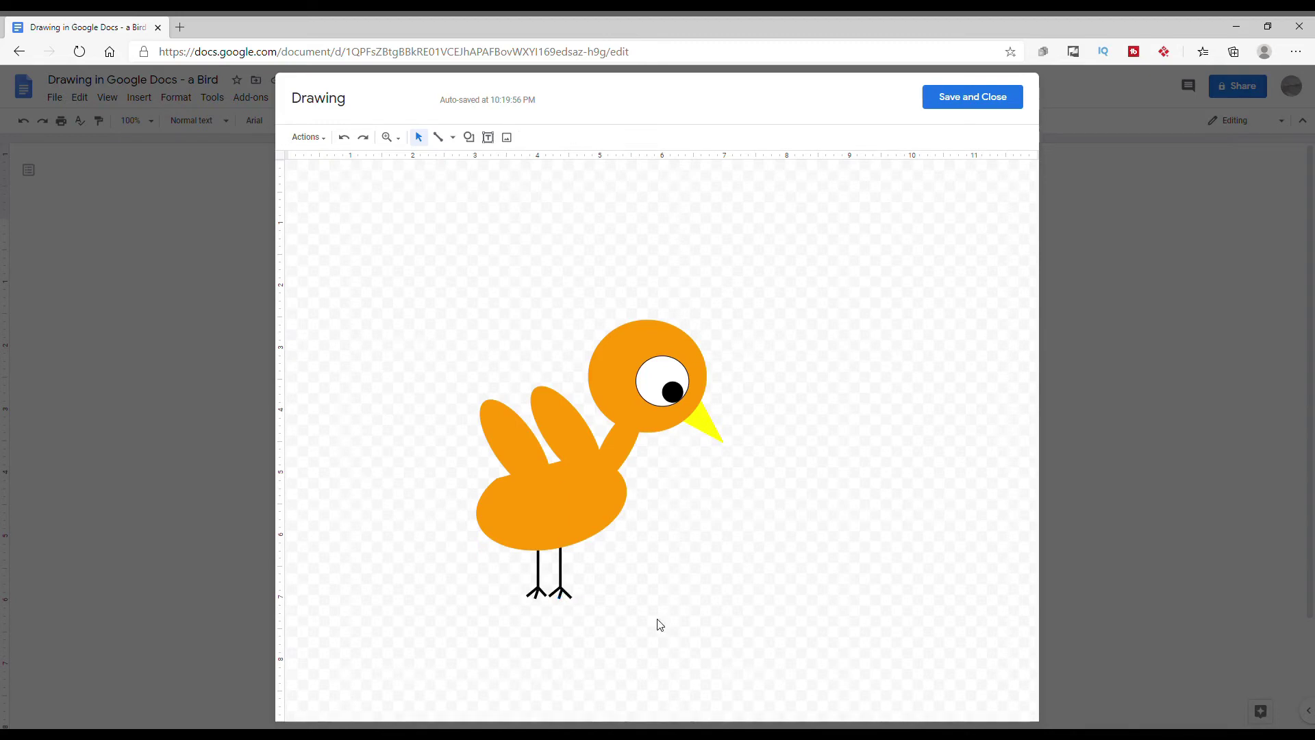
Move the bird's body slightly up and to the right, exposing more of the legs.
{"action": "left_click", "coordinate": [589, 603]}
{"action": "left_click", "coordinate": [523, 552]}
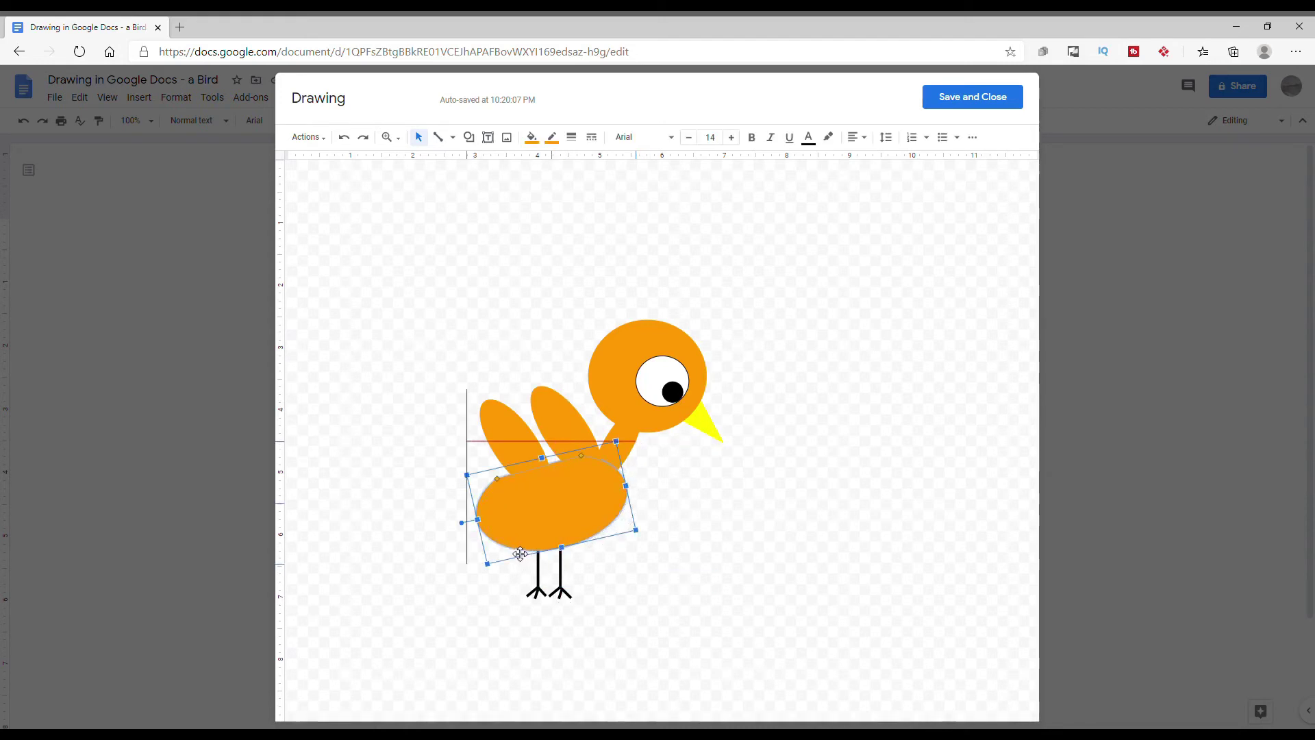
{"action": "left_click", "coordinate": [610, 590]}
{"action": "left_click_drag", "start_coordinate": [484, 552], "coordinate": [541, 613]}
{"action": "left_click", "coordinate": [546, 626]}
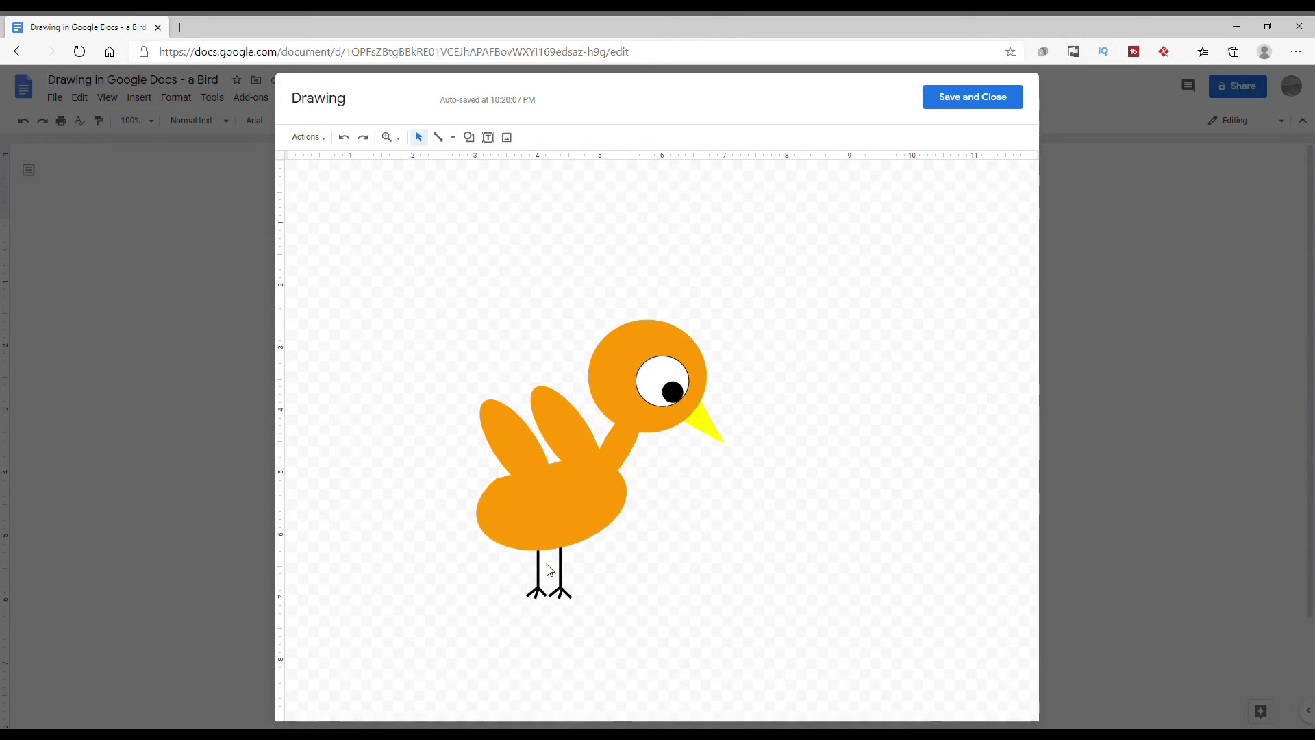
{"action": "left_click_drag", "start_coordinate": [547, 543], "coordinate": [552, 535]}
{"action": "left_click", "coordinate": [578, 590]}
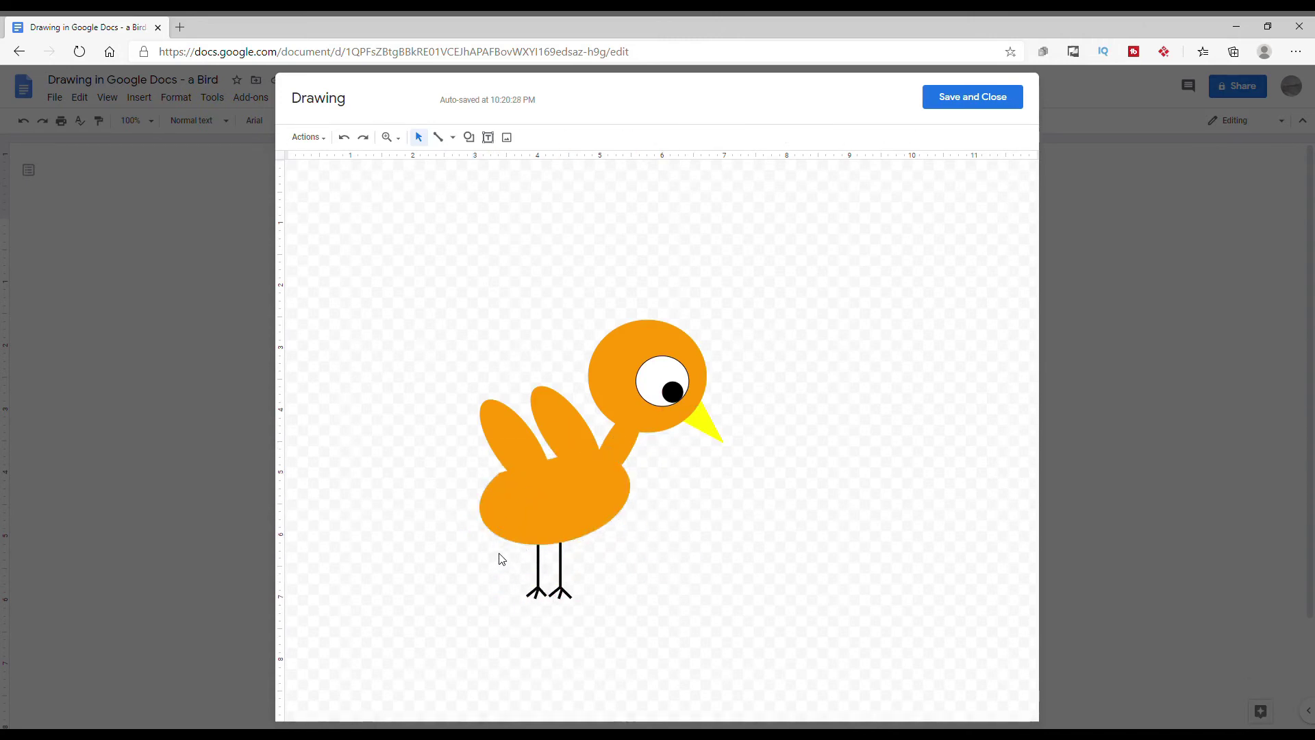
{"action": "left_click_drag", "start_coordinate": [554, 602], "coordinate": [546, 610]}
{"action": "left_click", "coordinate": [584, 619]}
Draw a wide ellipse under the bird's legs and stretch it across the canvas width and down to the lower edge.
{"action": "left_click", "coordinate": [469, 137]}
{"action": "mouse_move", "coordinate": [541, 161]}
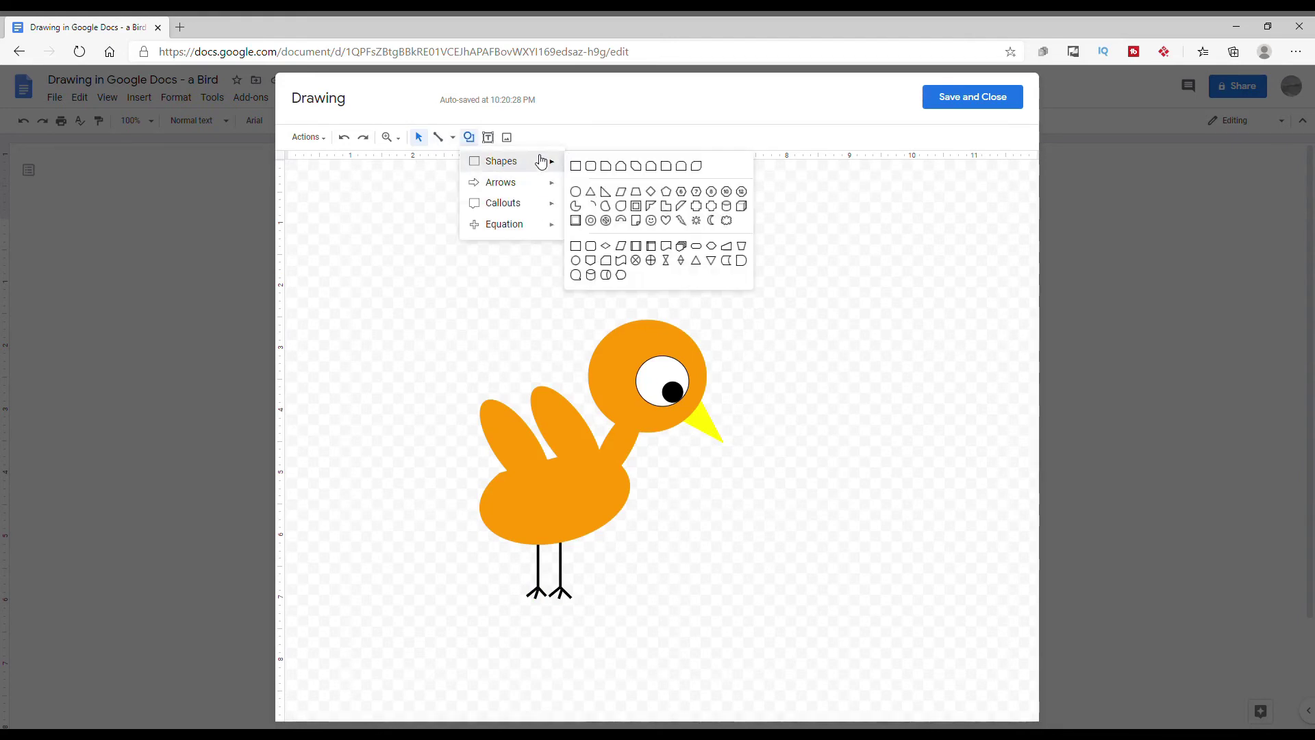
{"action": "left_click", "coordinate": [577, 191]}
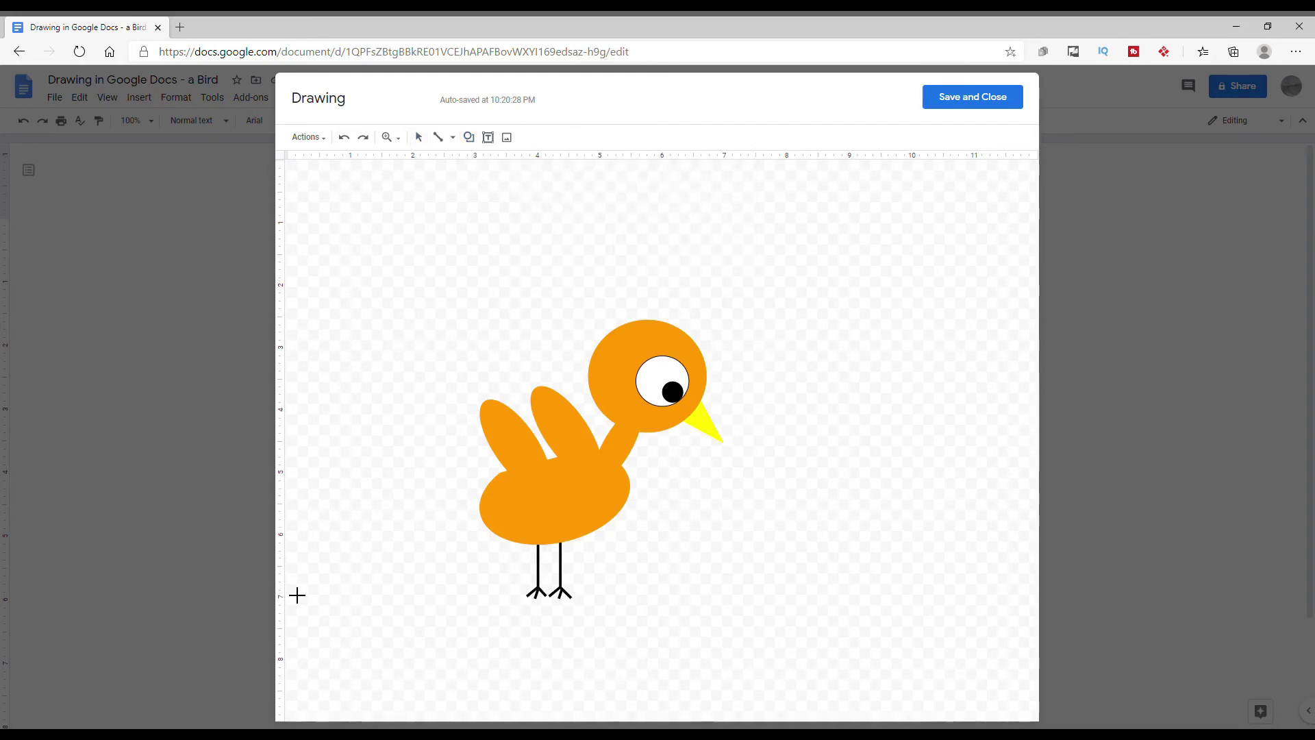
{"action": "left_click", "coordinate": [287, 587]}
{"action": "left_click_drag", "start_coordinate": [823, 625], "coordinate": [1041, 616]}
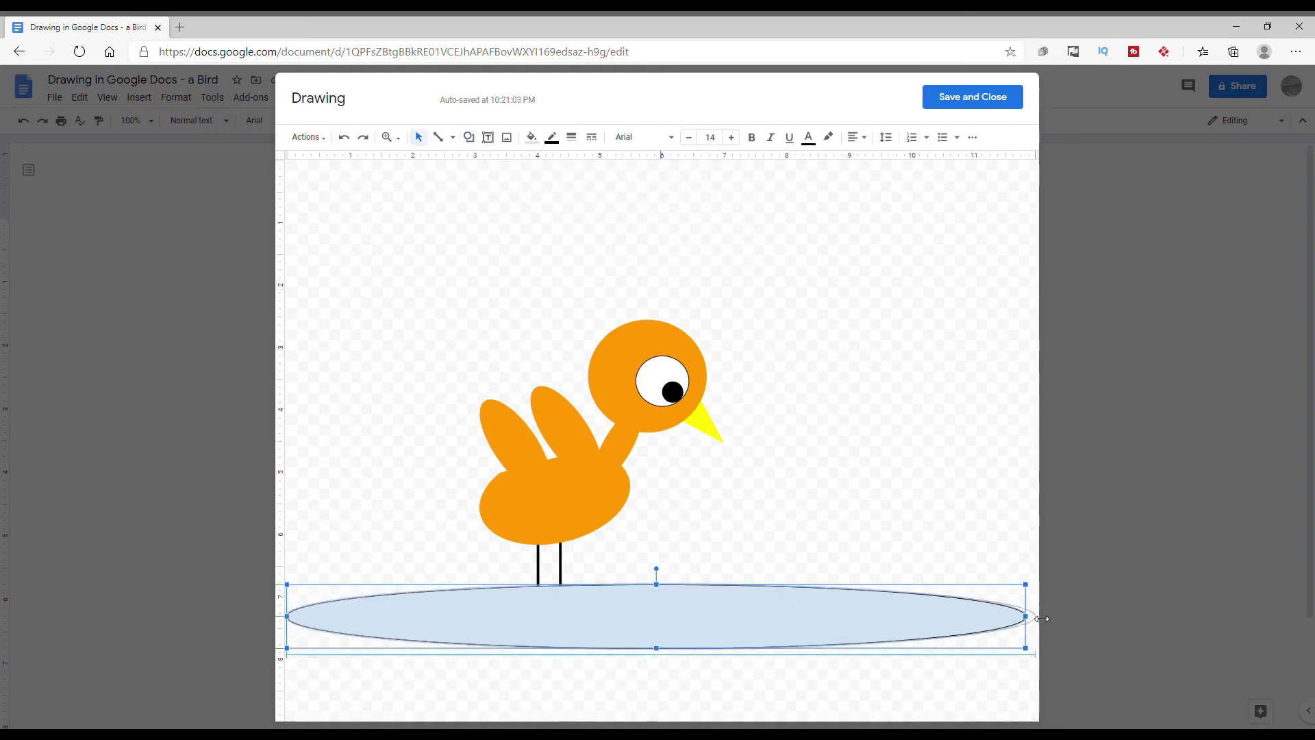
{"action": "left_click_drag", "start_coordinate": [668, 651], "coordinate": [664, 719]}
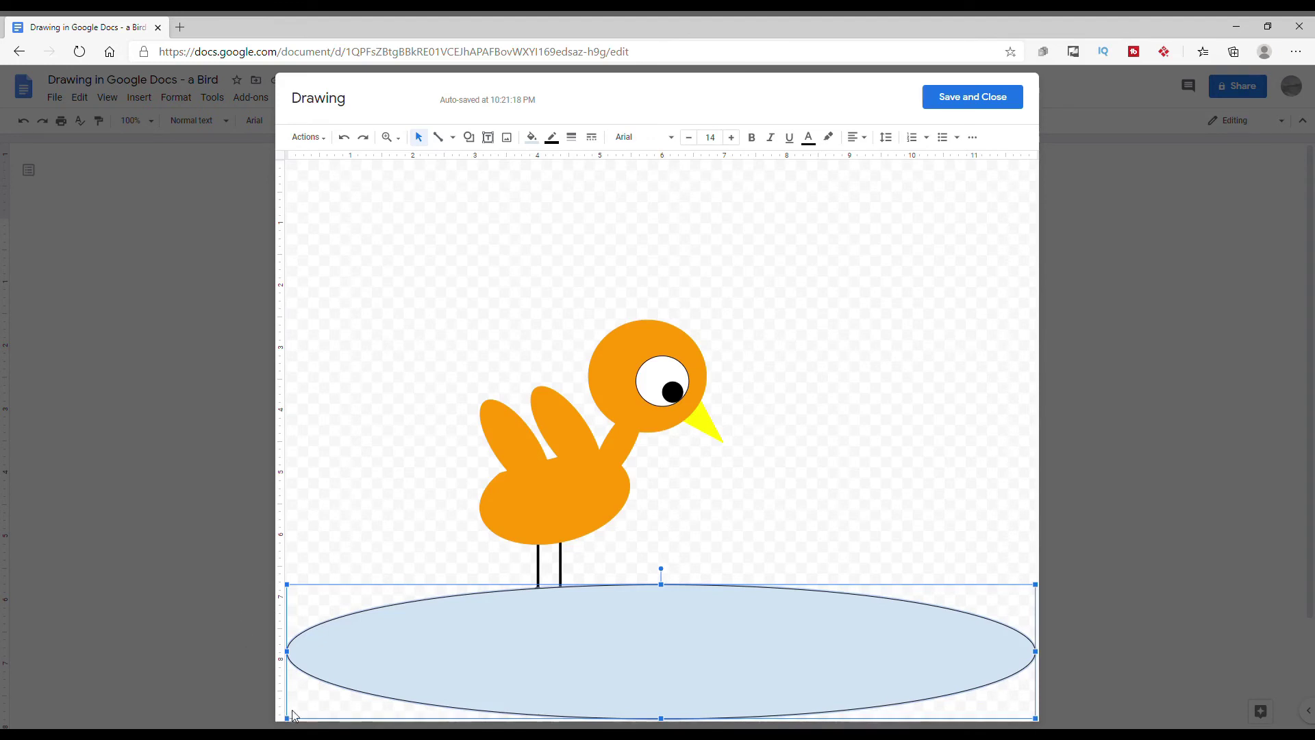
Set both the fill and the border of the ground ellipse to bright green.
{"action": "left_click", "coordinate": [531, 137]}
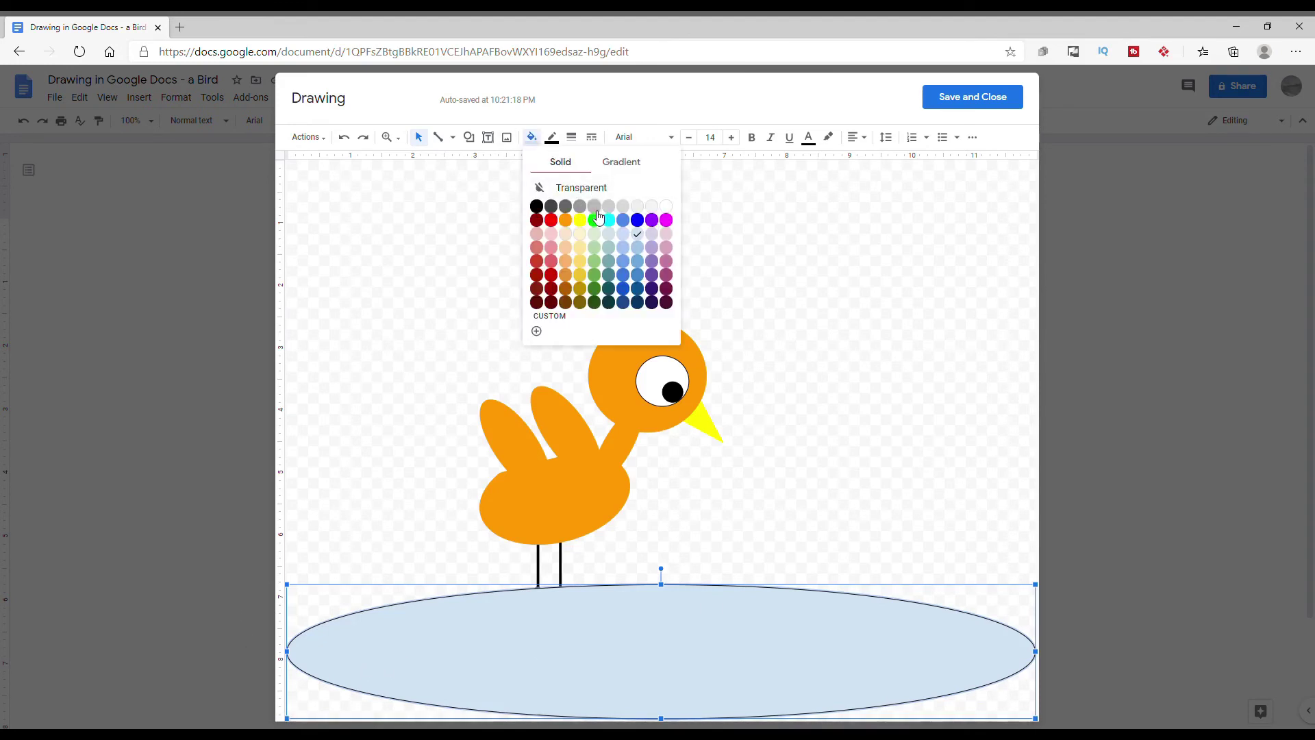
{"action": "left_click", "coordinate": [589, 207]}
{"action": "left_click", "coordinate": [531, 137]}
{"action": "left_click", "coordinate": [595, 219]}
{"action": "left_click", "coordinate": [552, 137]}
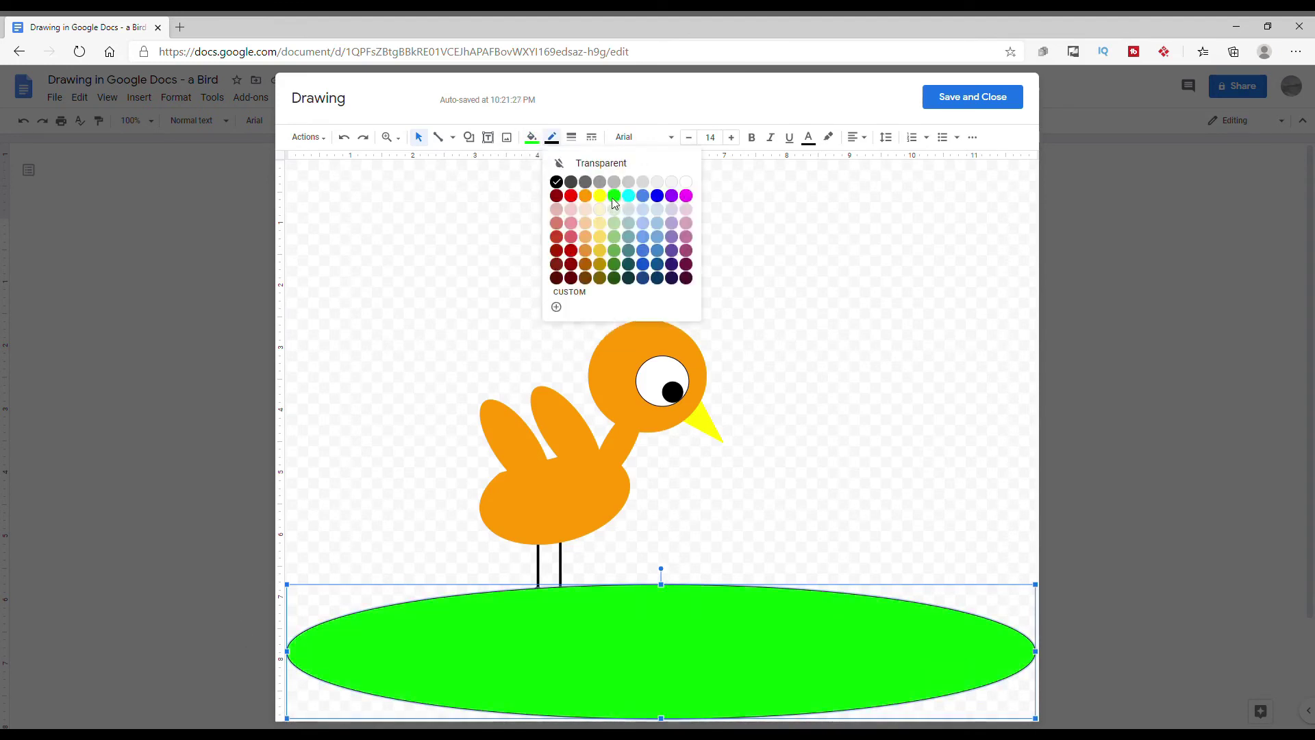
{"action": "left_click", "coordinate": [595, 220]}
Duplicate the green ellipse and shift the copy to the right to extend the ground past the canvas edge.
{"action": "right_click", "coordinate": [685, 630]}
{"action": "left_click", "coordinate": [731, 430]}
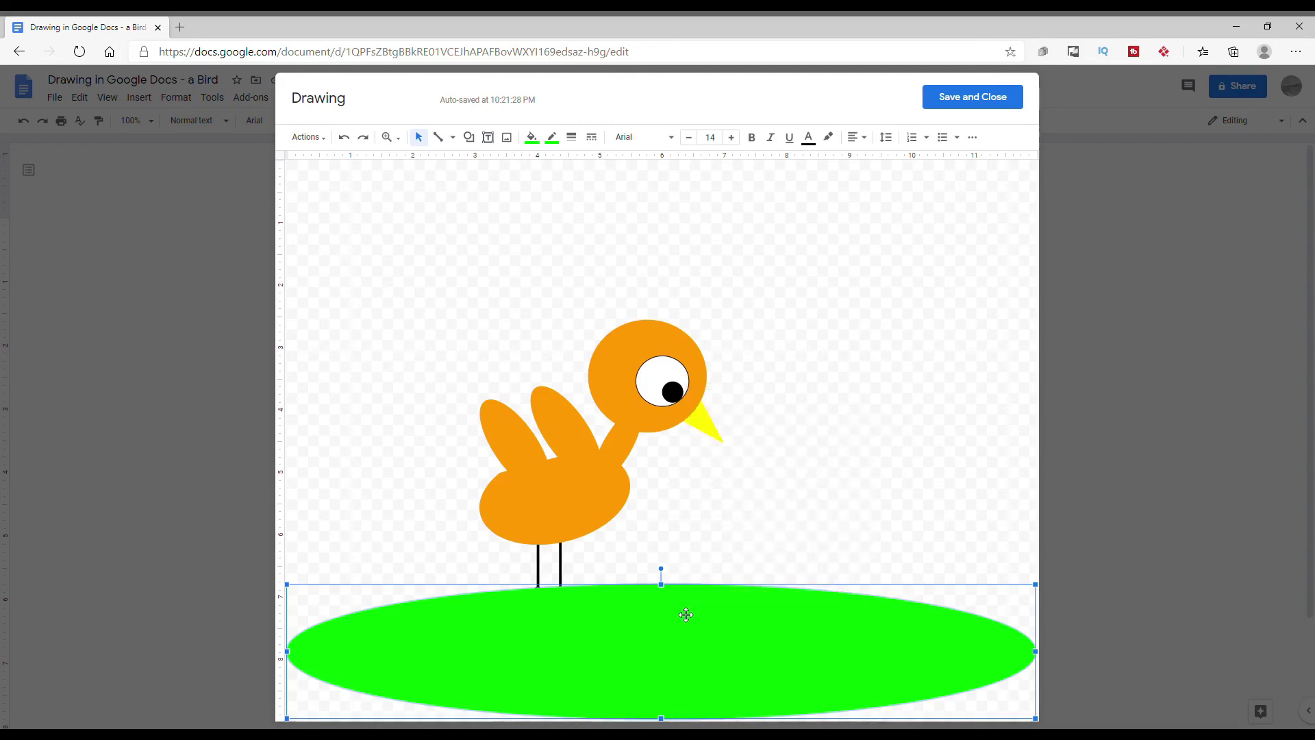
{"action": "right_click", "coordinate": [684, 613]}
{"action": "left_click", "coordinate": [719, 419]}
{"action": "left_click_drag", "start_coordinate": [617, 651], "coordinate": [904, 651]}
Paste another green ellipse and move it left to extend the ground past the canvas's left edge.
{"action": "right_click", "coordinate": [902, 458]}
{"action": "key", "text": "Escape"}
{"action": "left_click", "coordinate": [684, 610]}
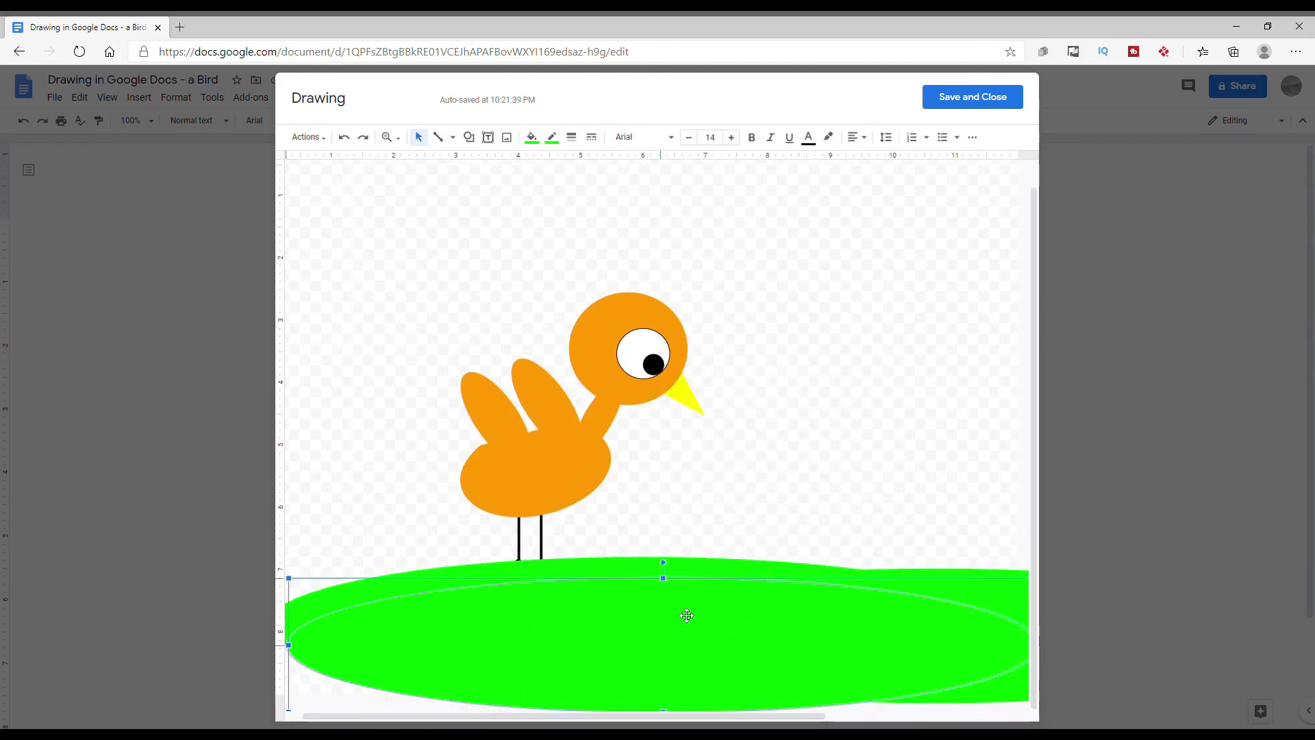
{"action": "left_click_drag", "start_coordinate": [684, 610], "coordinate": [381, 616]}
{"action": "left_click", "coordinate": [783, 491]}
Send the middle green ellipse to the back, behind the bird's feet.
{"action": "left_click", "coordinate": [704, 604]}
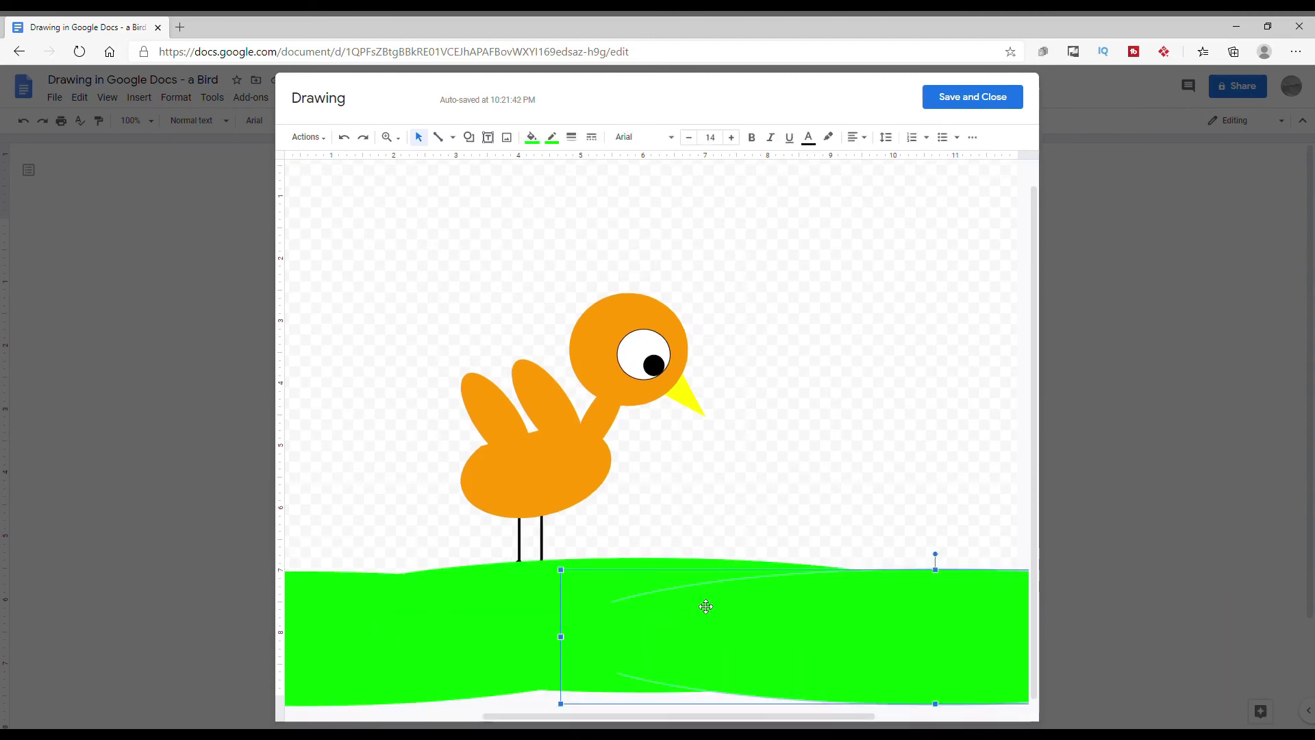
{"action": "left_click", "coordinate": [620, 578]}
{"action": "right_click", "coordinate": [610, 593]}
{"action": "mouse_move", "coordinate": [788, 533]}
{"action": "left_click", "coordinate": [917, 599]}
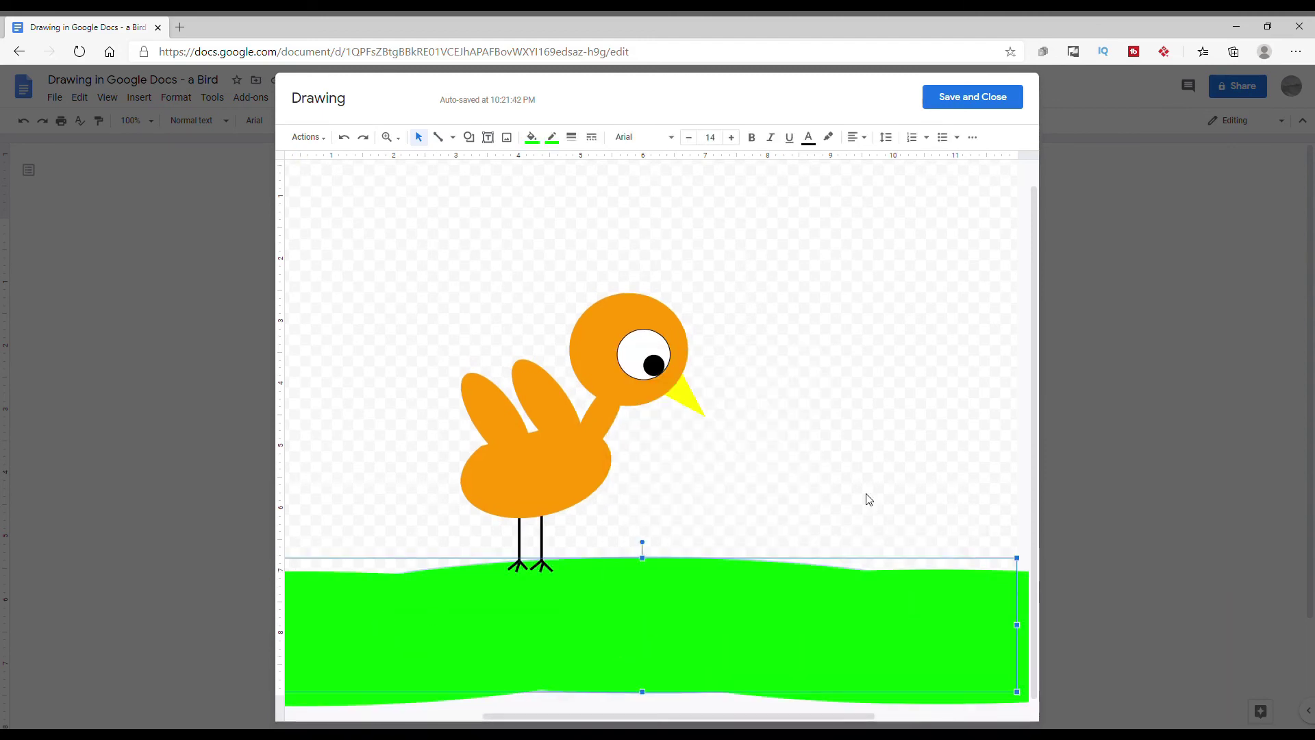
{"action": "left_click", "coordinate": [852, 472]}
Duplicate a green ellipse and move the copy down and right to cover the gap along the ground's lower edge.
{"action": "left_click", "coordinate": [662, 692]}
{"action": "left_click", "coordinate": [522, 703]}
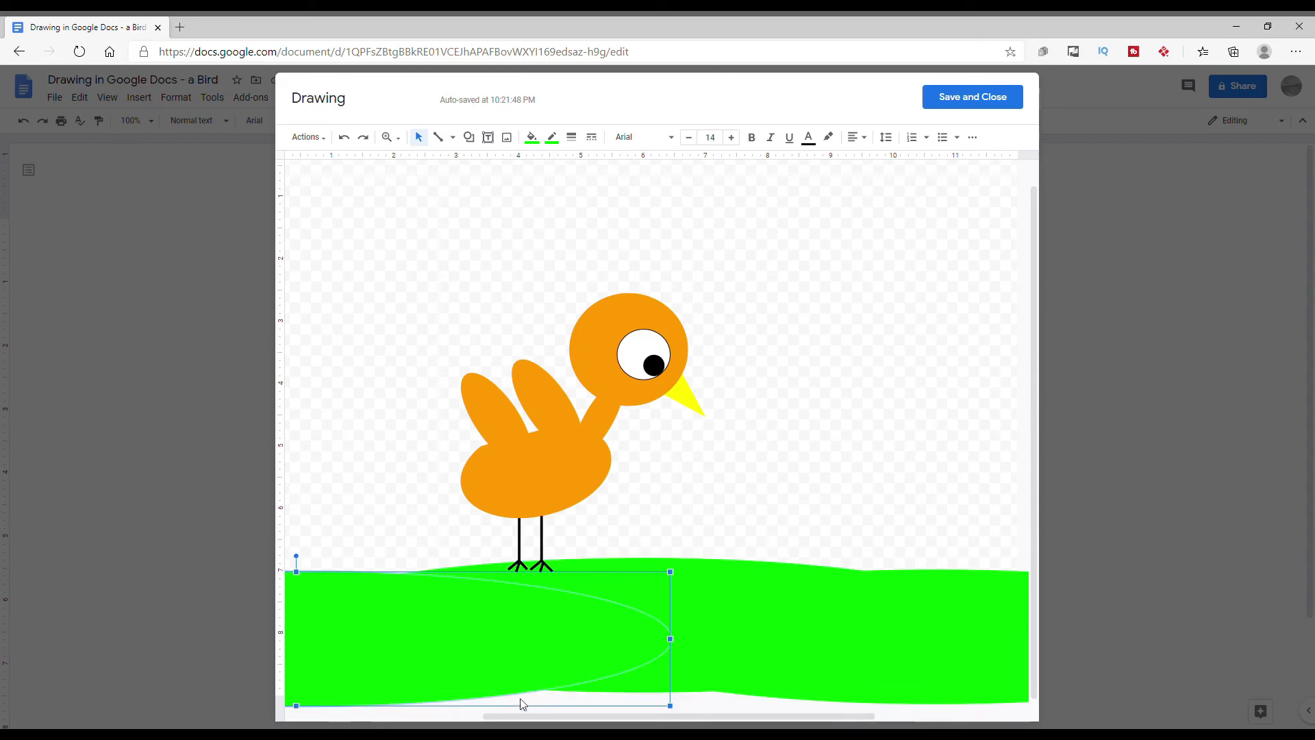
{"action": "left_click", "coordinate": [791, 508]}
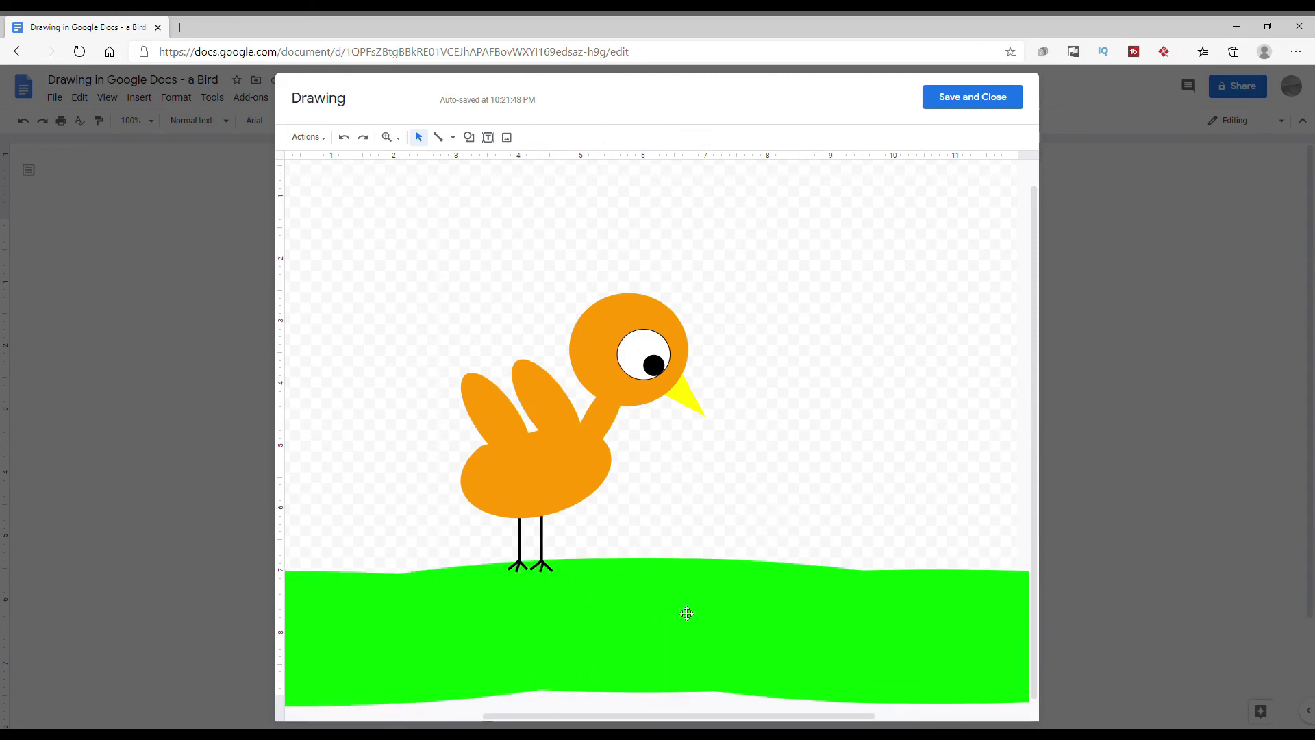
{"action": "left_click", "coordinate": [597, 684]}
{"action": "right_click", "coordinate": [630, 661]}
{"action": "left_click", "coordinate": [678, 441]}
{"action": "right_click", "coordinate": [721, 411]}
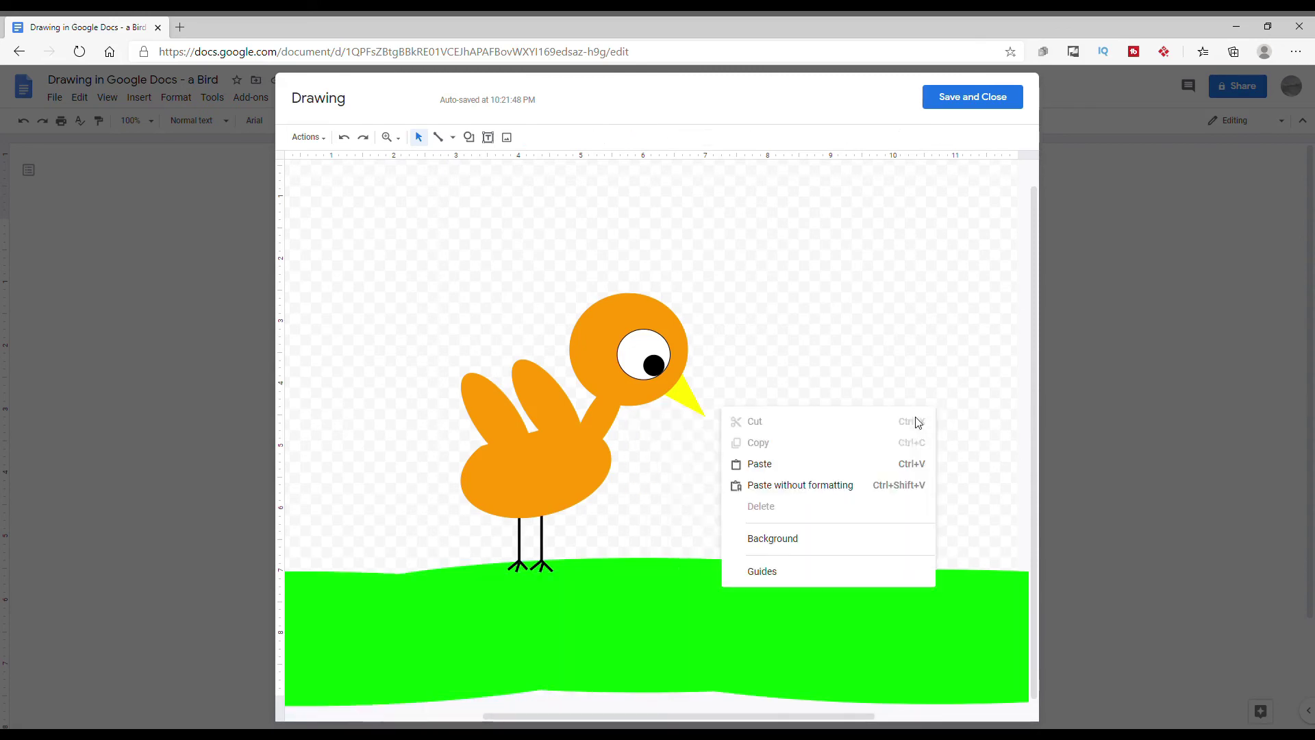
{"action": "left_click", "coordinate": [783, 485]}
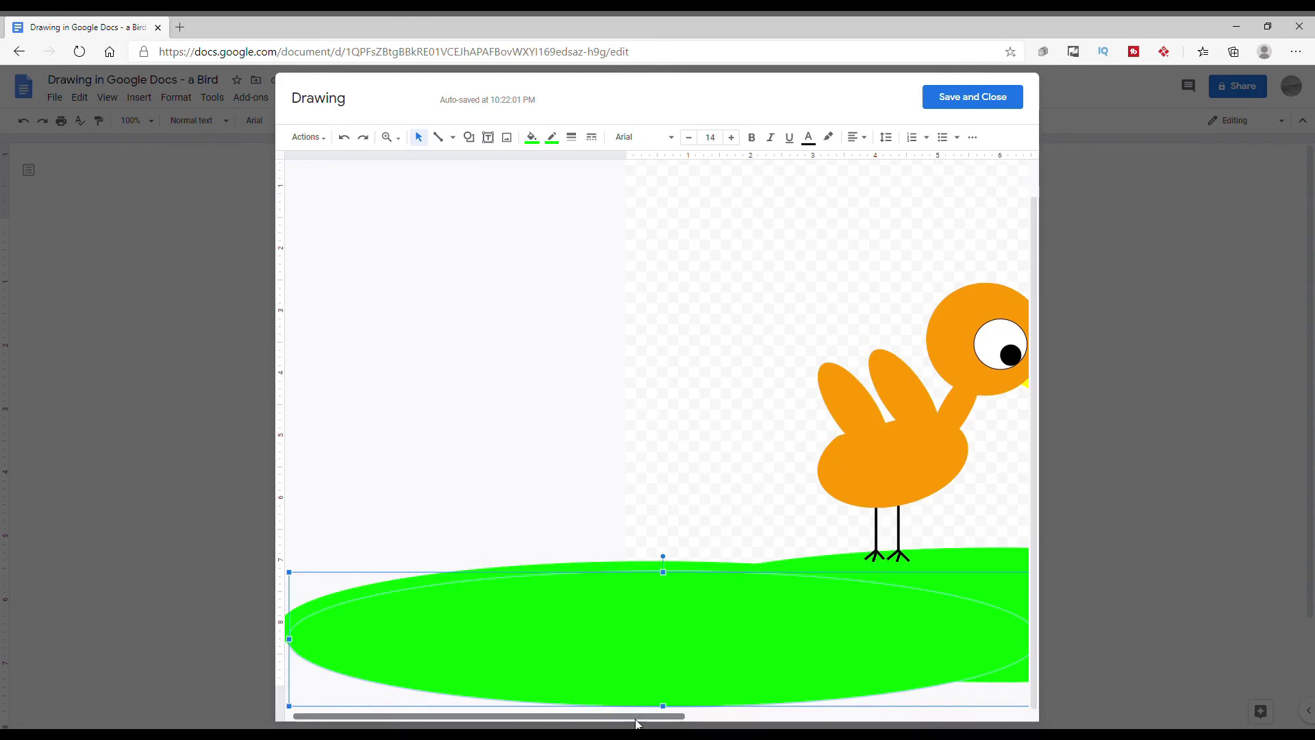
{"action": "left_click_drag", "start_coordinate": [635, 722], "coordinate": [849, 722]}
{"action": "left_click_drag", "start_coordinate": [602, 692], "coordinate": [729, 729]}
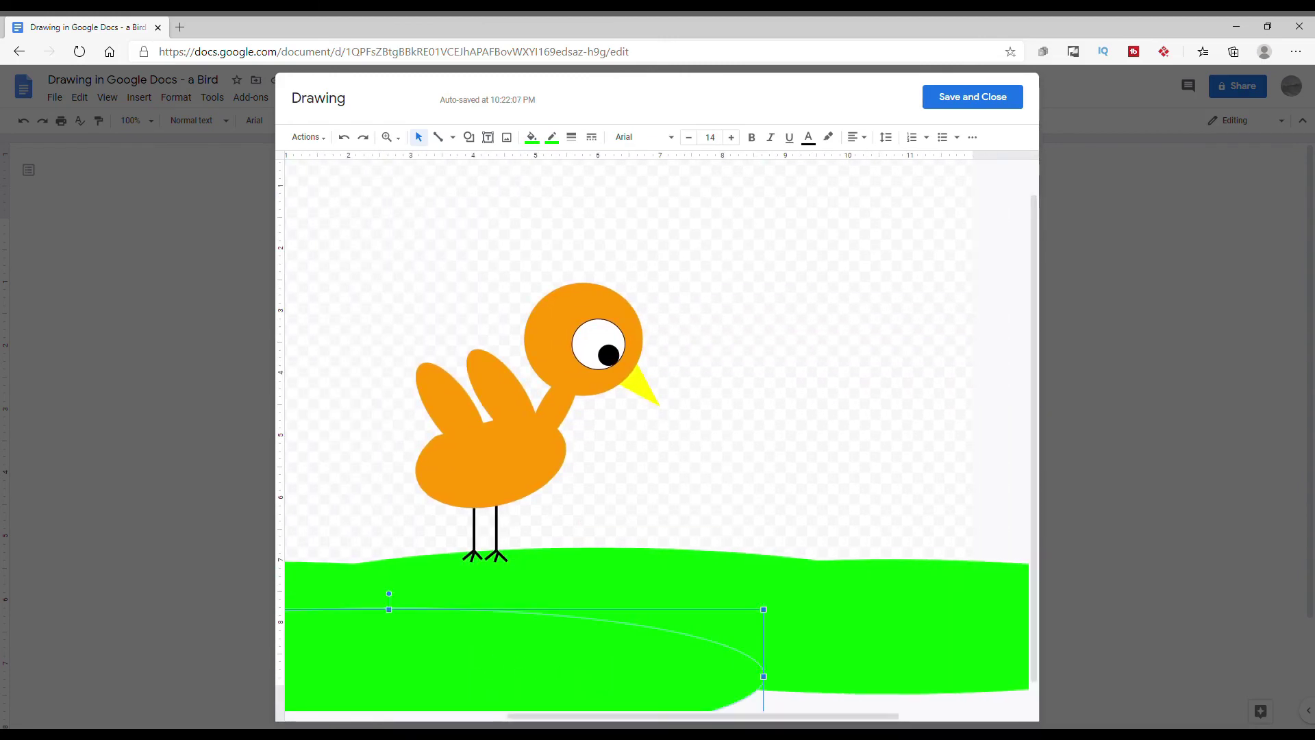
Paste another green ellipse and move it down and right to fill the remaining gap along the ground's lower edge.
{"action": "left_click_drag", "start_coordinate": [653, 717], "coordinate": [625, 717]}
{"action": "right_click", "coordinate": [624, 668]}
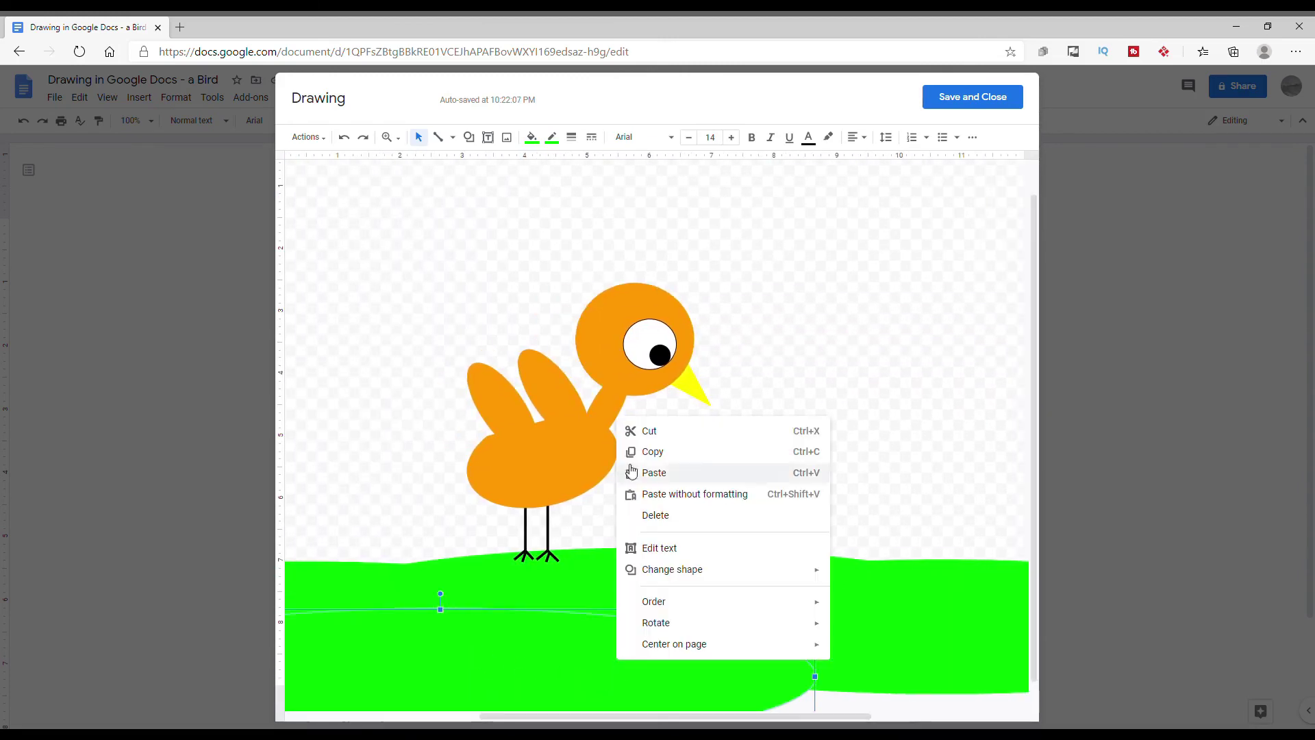
{"action": "left_click", "coordinate": [660, 470]}
{"action": "left_click_drag", "start_coordinate": [650, 720], "coordinate": [738, 720]}
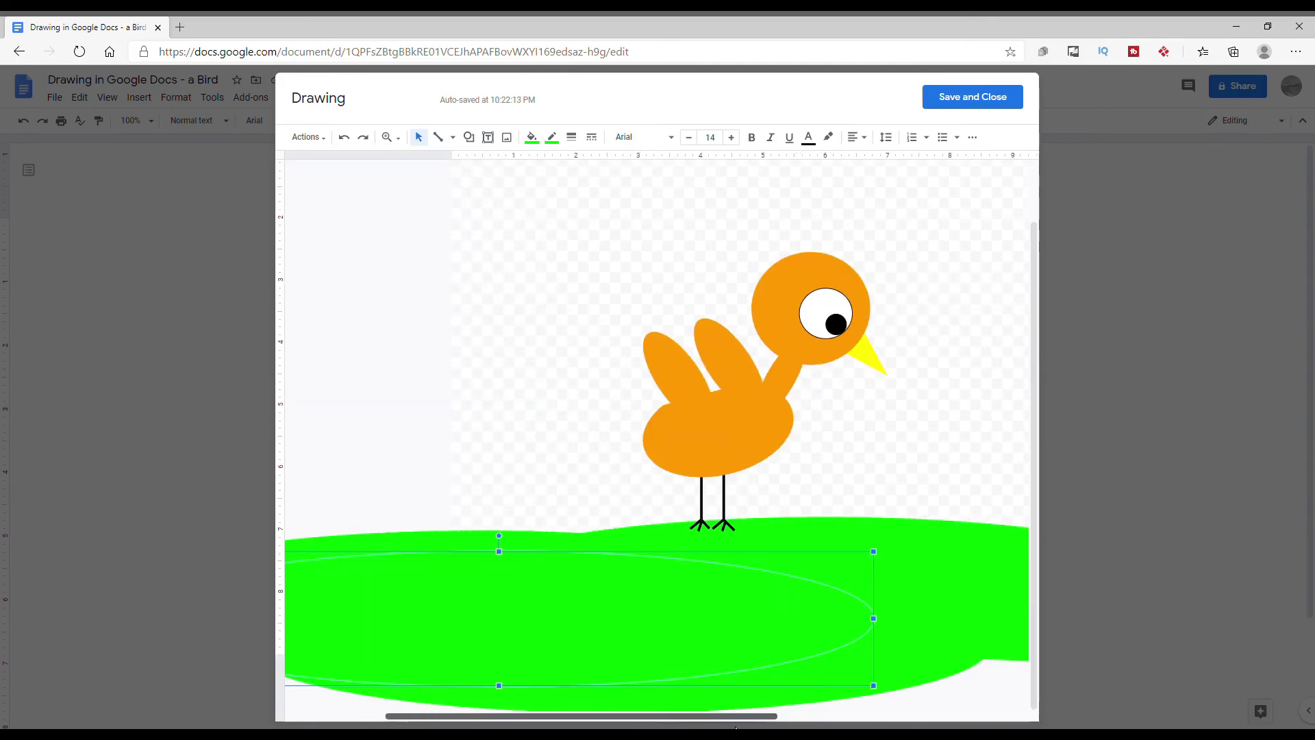
{"action": "left_click_drag", "start_coordinate": [411, 630], "coordinate": [750, 663]}
{"action": "left_click_drag", "start_coordinate": [733, 720], "coordinate": [810, 720]}
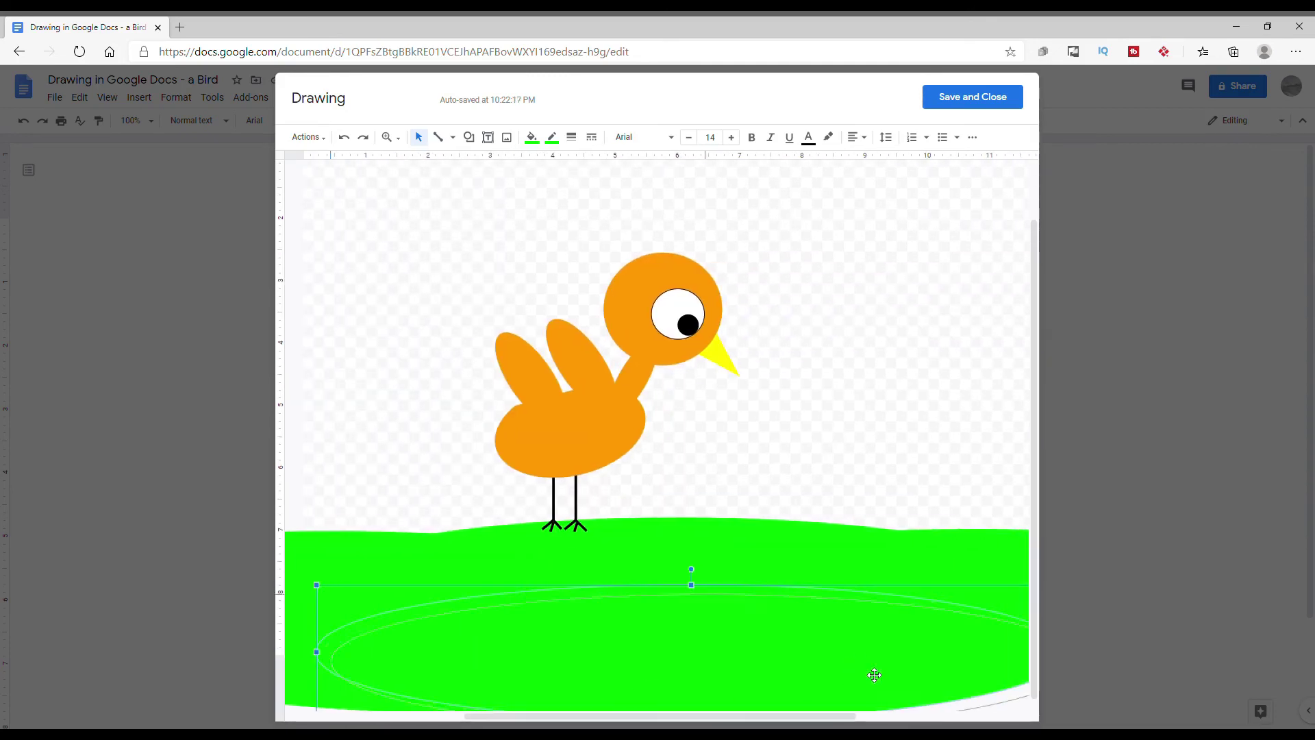
{"action": "left_click", "coordinate": [883, 466]}
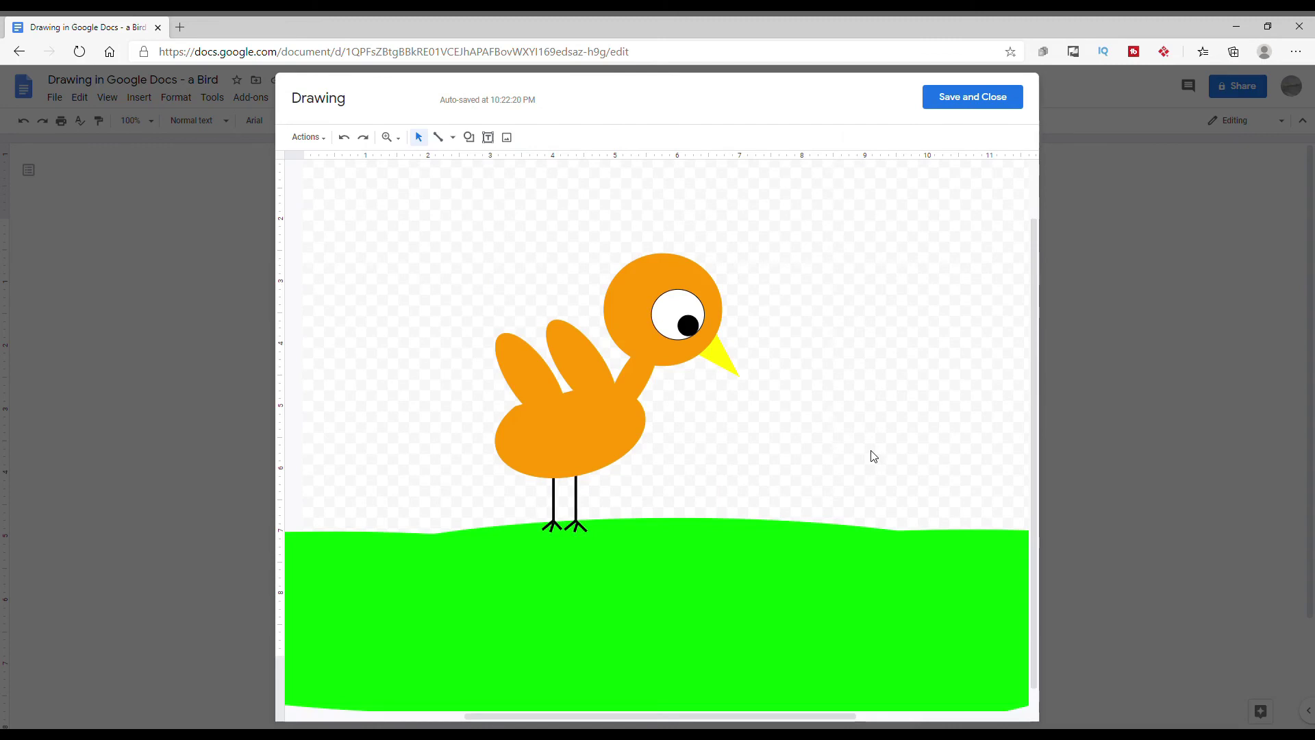
Set the drawing's background to a solid dark blue for the sky.
{"action": "right_click", "coordinate": [678, 226]}
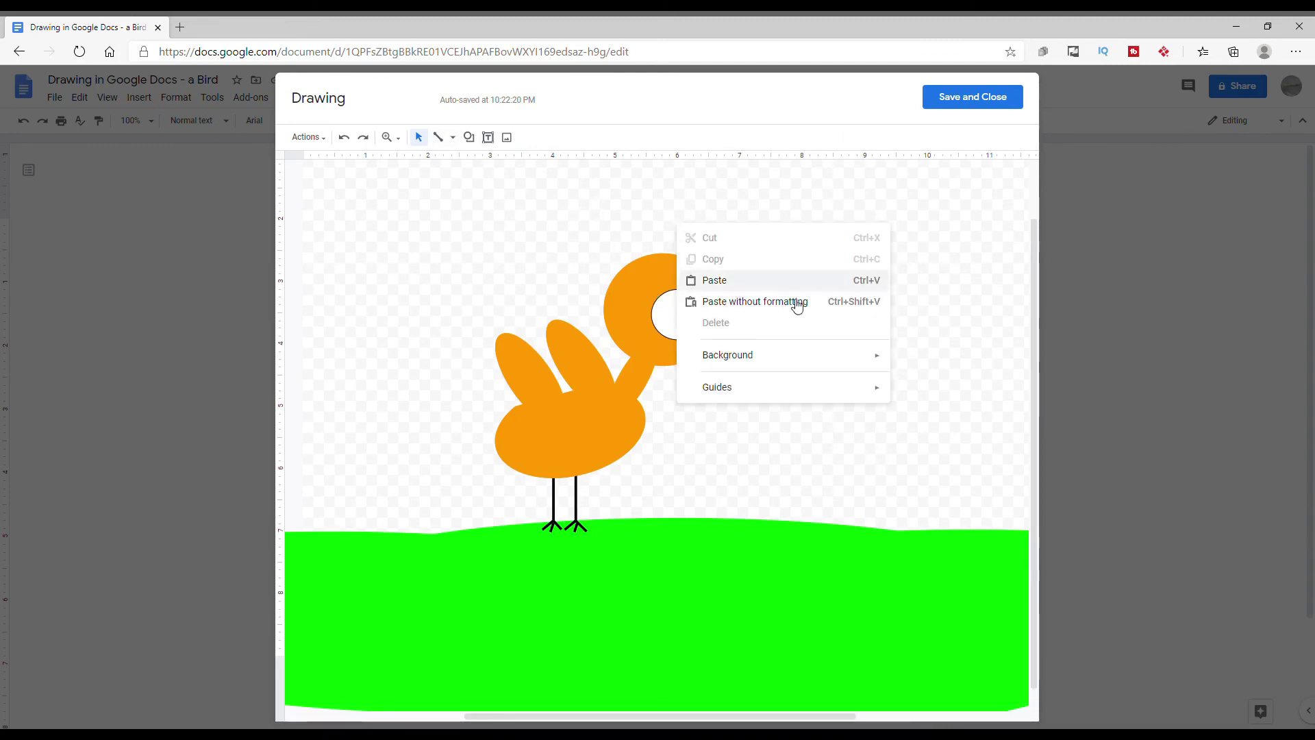
{"action": "mouse_move", "coordinate": [725, 355]}
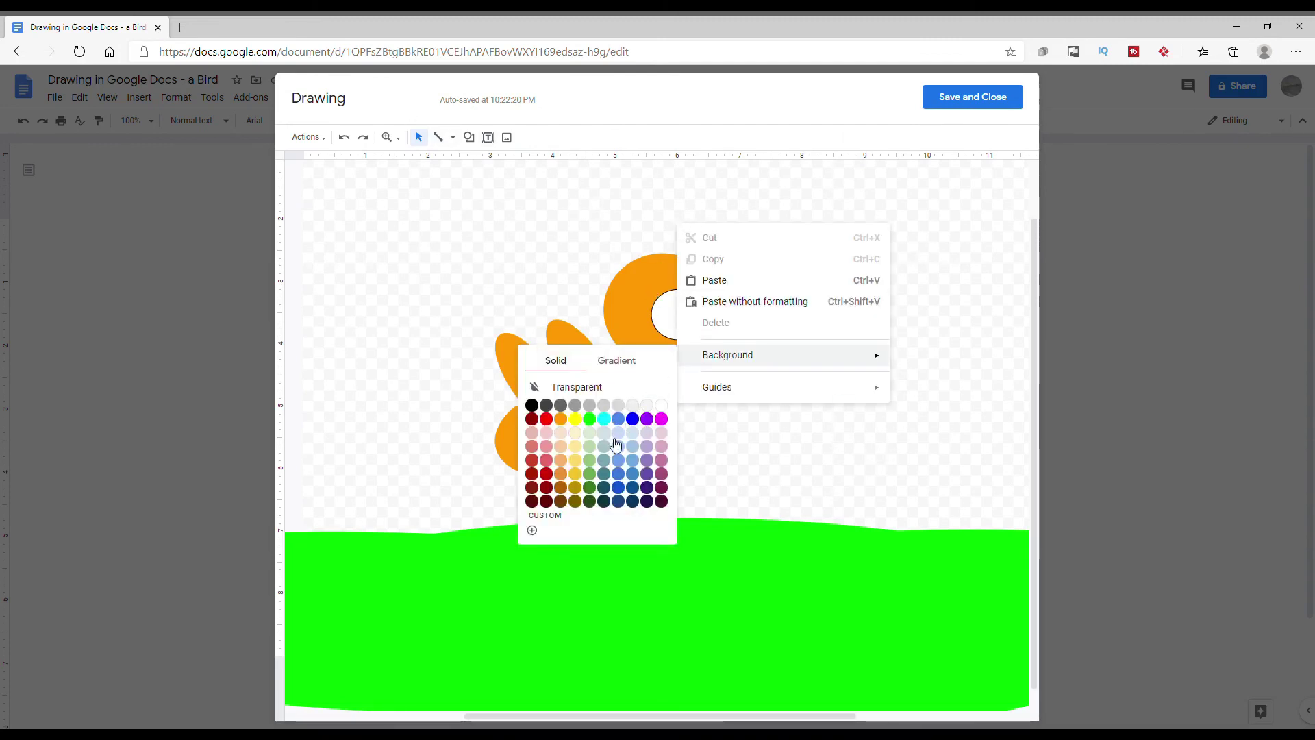
{"action": "left_click", "coordinate": [619, 488]}
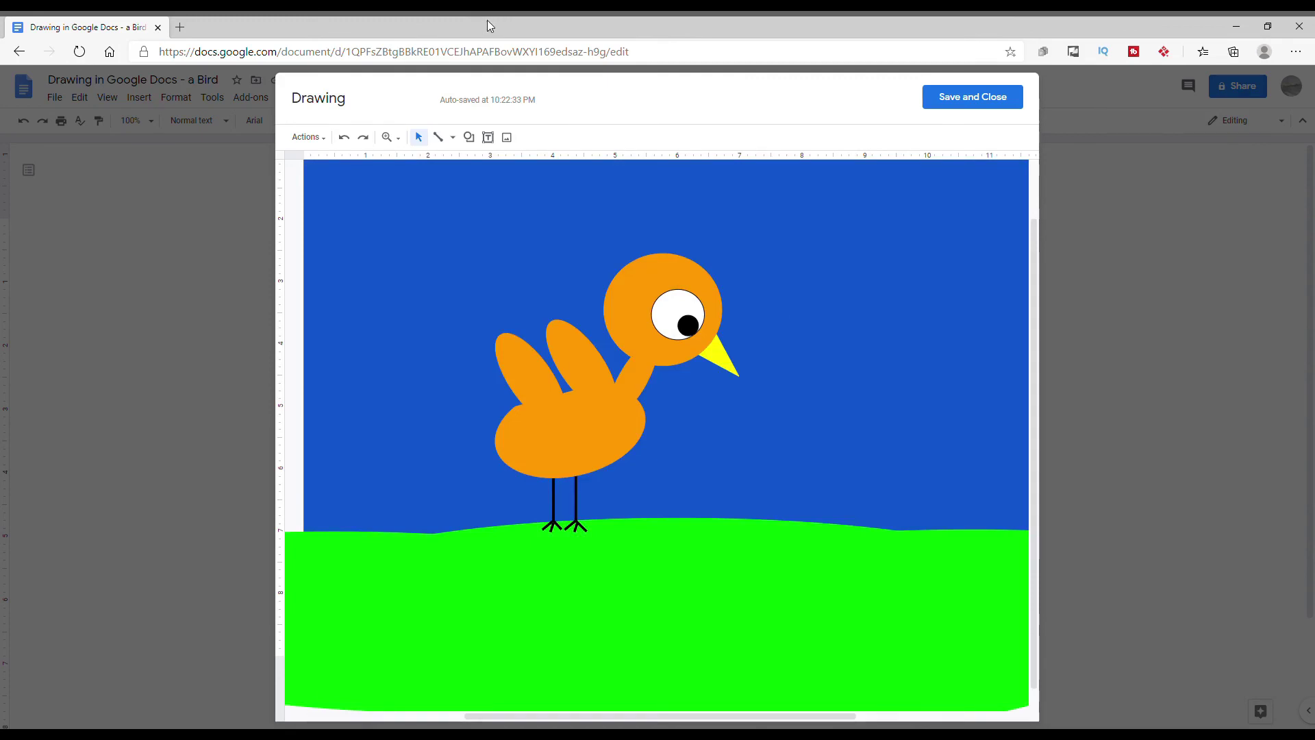
Draw a sun shape about 2 inches wide in the sky to the right of the bird's head.
{"action": "left_click", "coordinate": [467, 138]}
{"action": "left_click", "coordinate": [697, 220]}
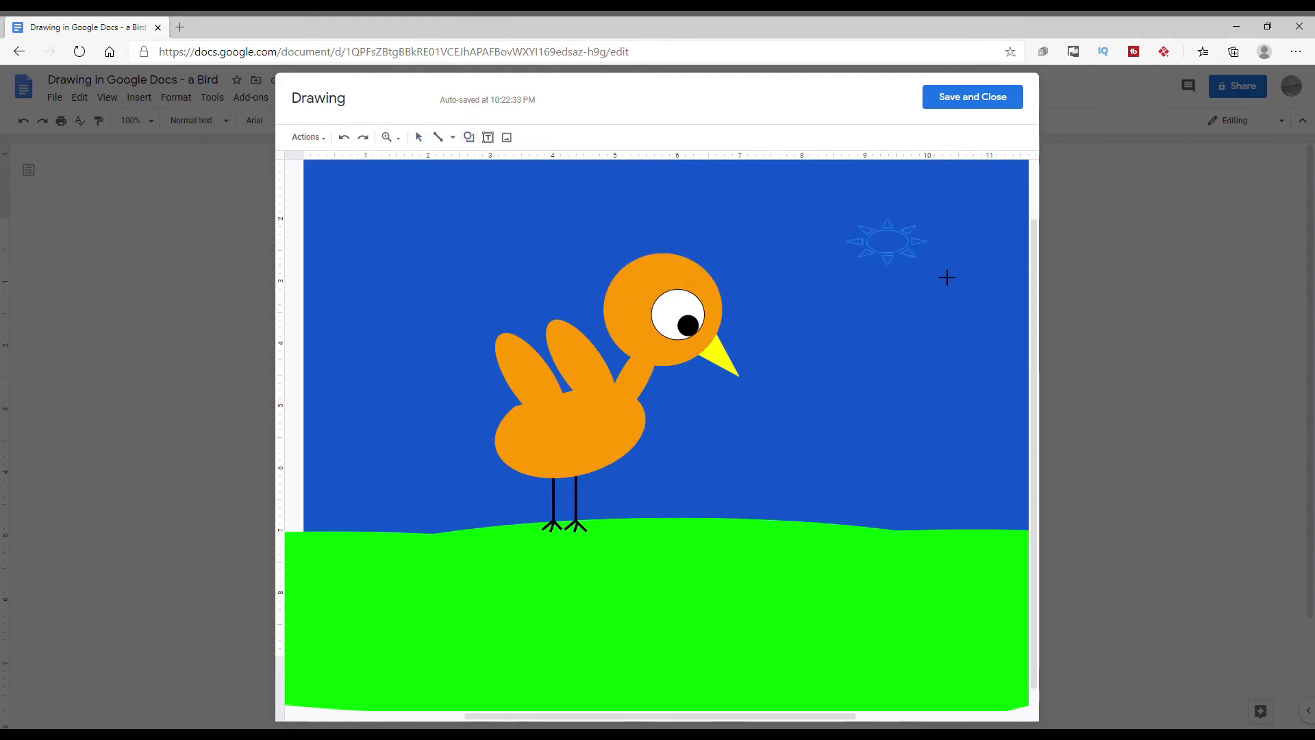
{"action": "left_click_drag", "start_coordinate": [947, 276], "coordinate": [963, 340]}
{"action": "left_click_drag", "start_coordinate": [701, 717], "coordinate": [715, 723]}
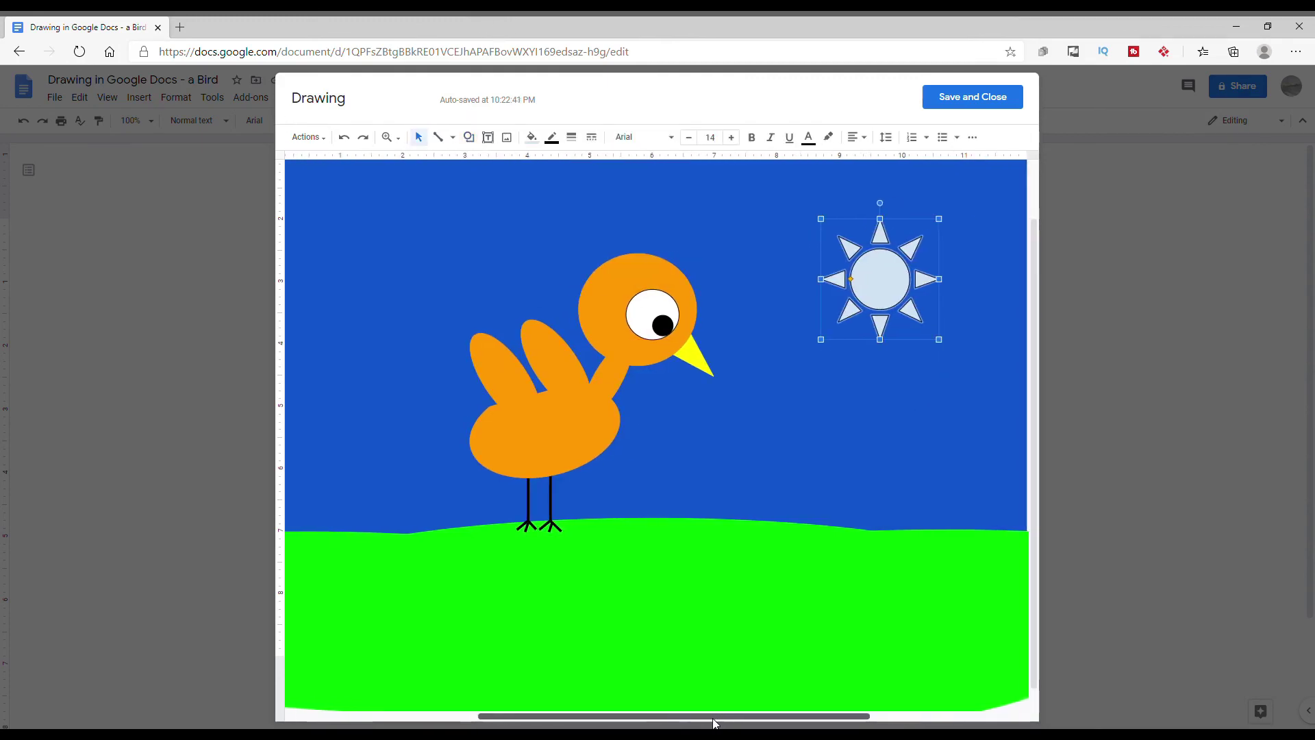
Fill the sun with yellow and move it into the upper-right corner of the sky.
{"action": "left_click", "coordinate": [531, 137]}
{"action": "left_click", "coordinate": [573, 228]}
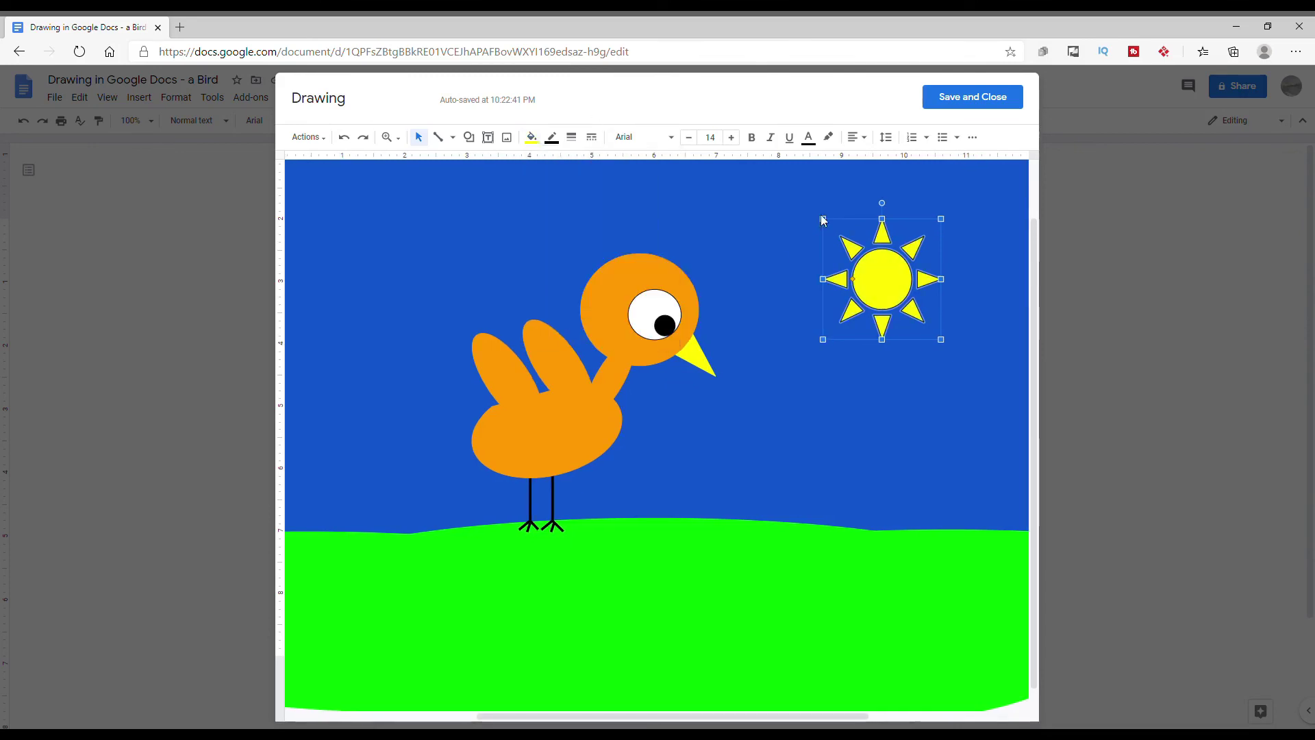
{"action": "left_click_drag", "start_coordinate": [905, 282], "coordinate": [968, 233]}
{"action": "left_click", "coordinate": [928, 303]}
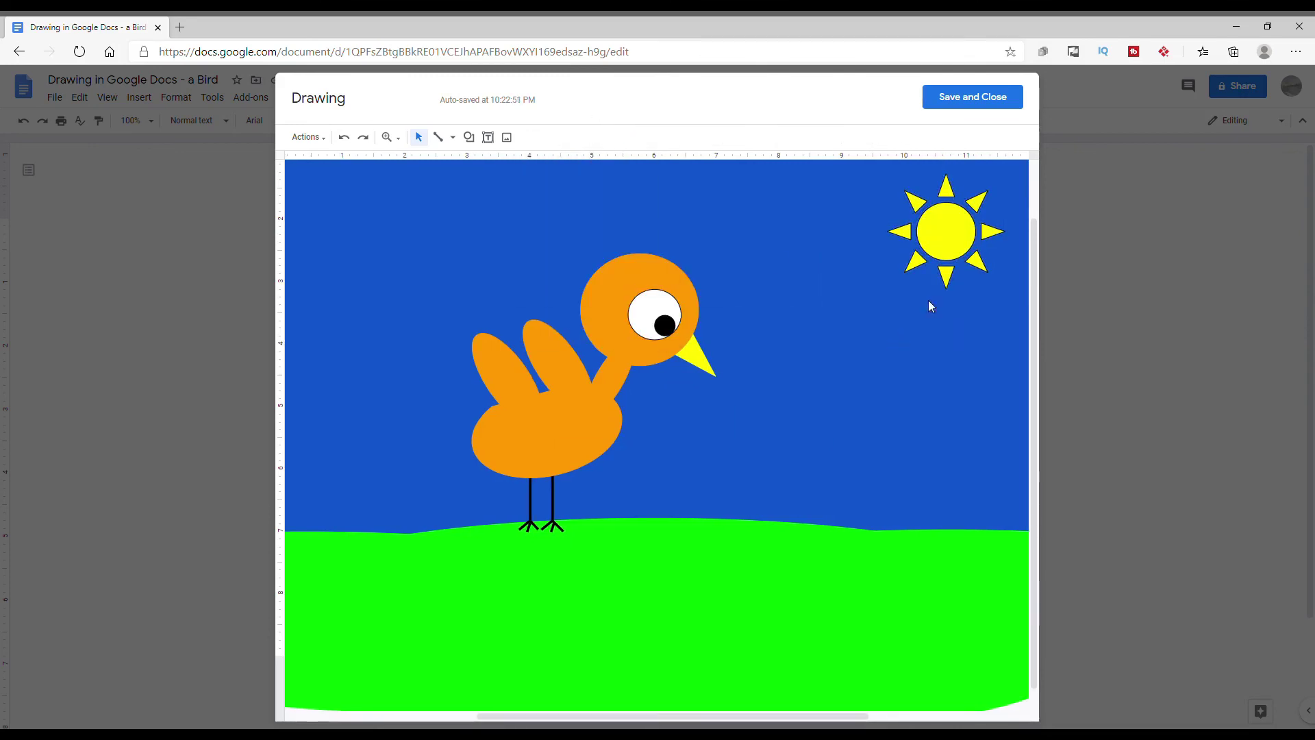
Save and close the drawing to place it in the document, and bring up the document's download formats.
{"action": "left_click", "coordinate": [956, 106]}
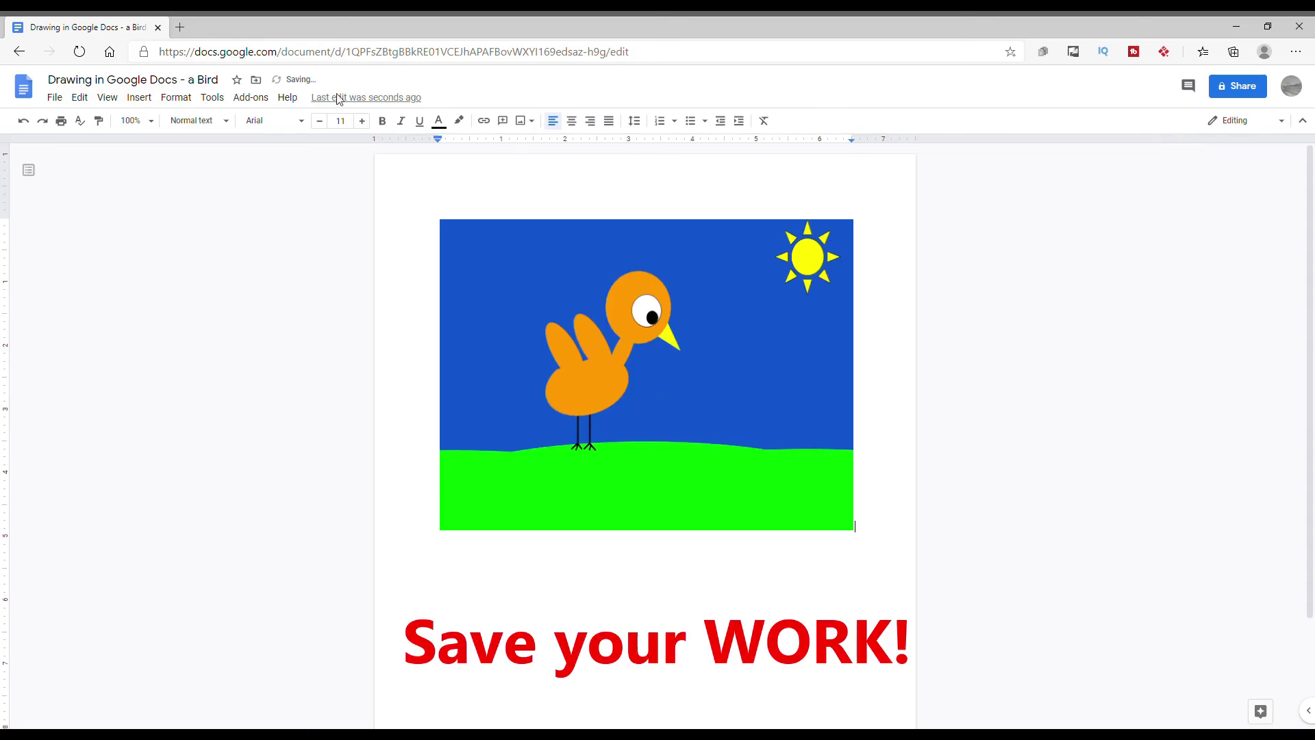
{"action": "left_click", "coordinate": [54, 98]}
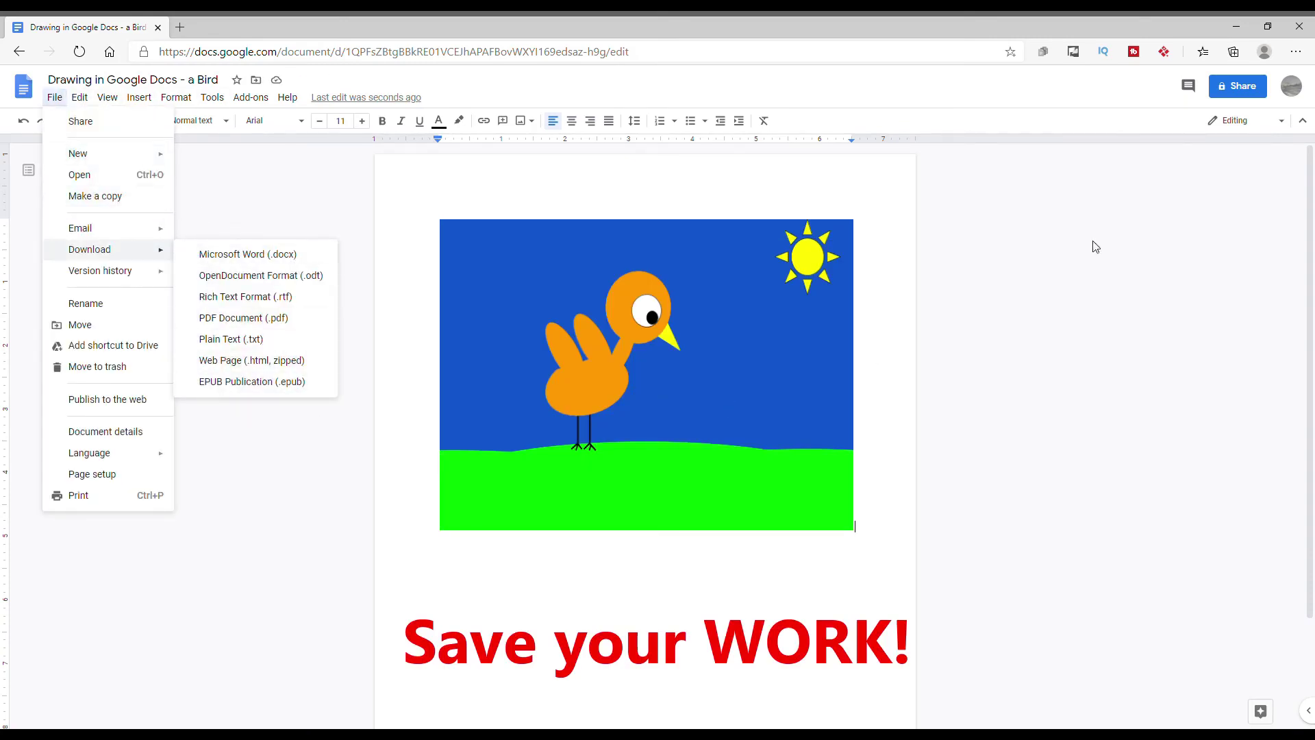